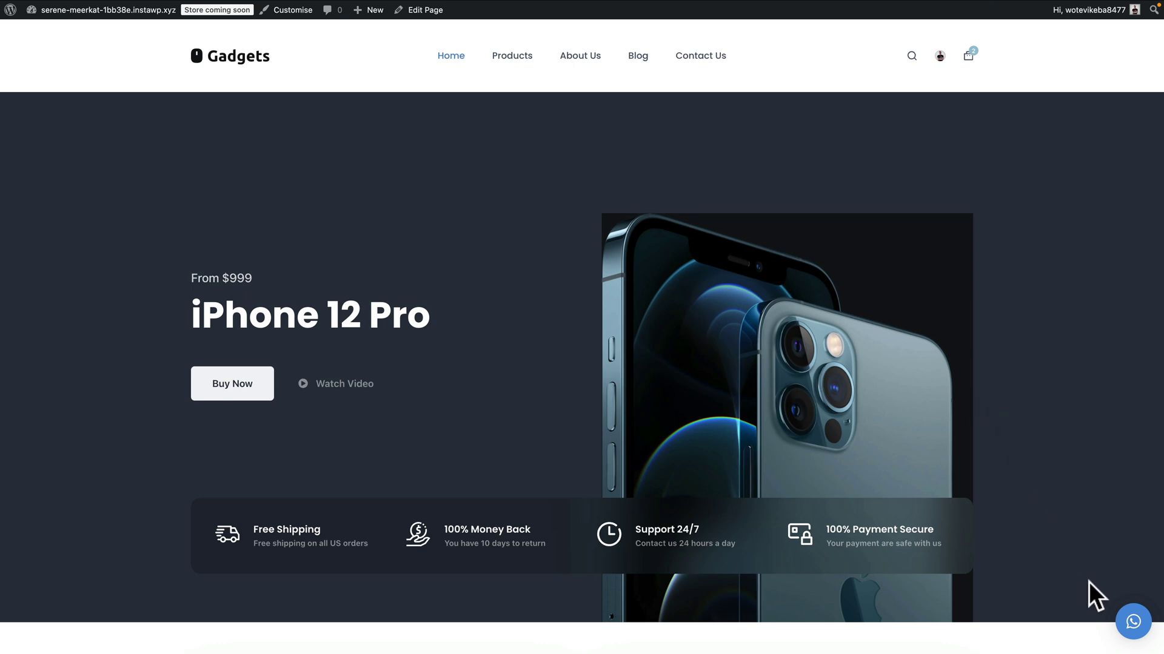
Open the Gadgets store's WhatsApp chat popup and start a chat with the Support contact
left_click(1130, 624)
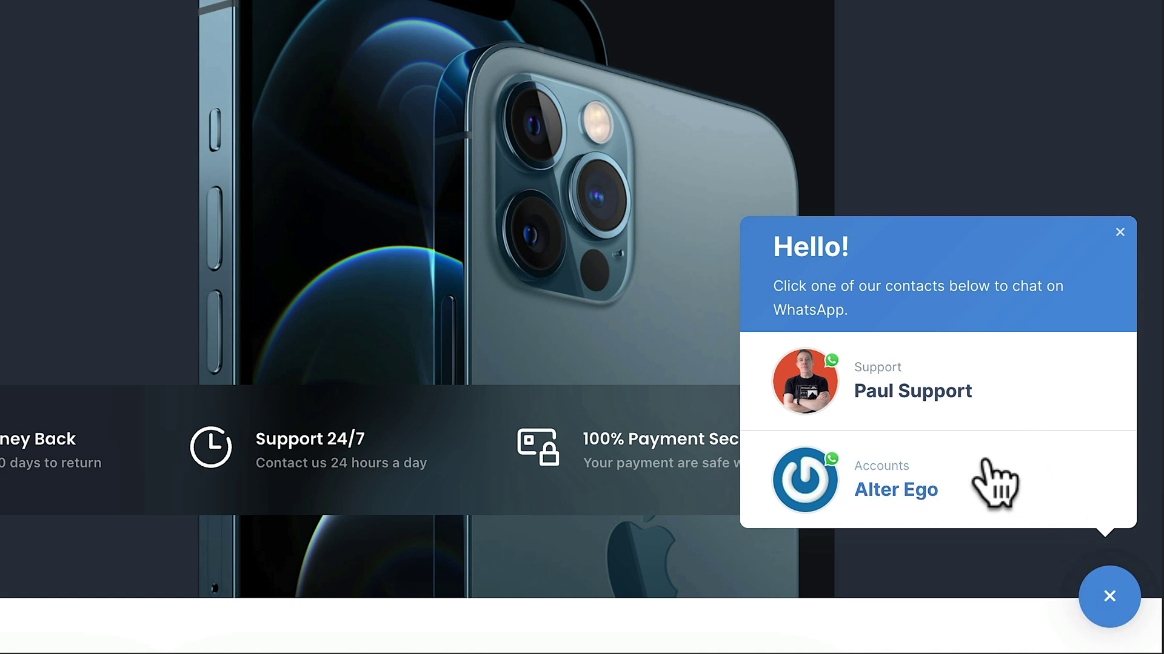
left_click(994, 389)
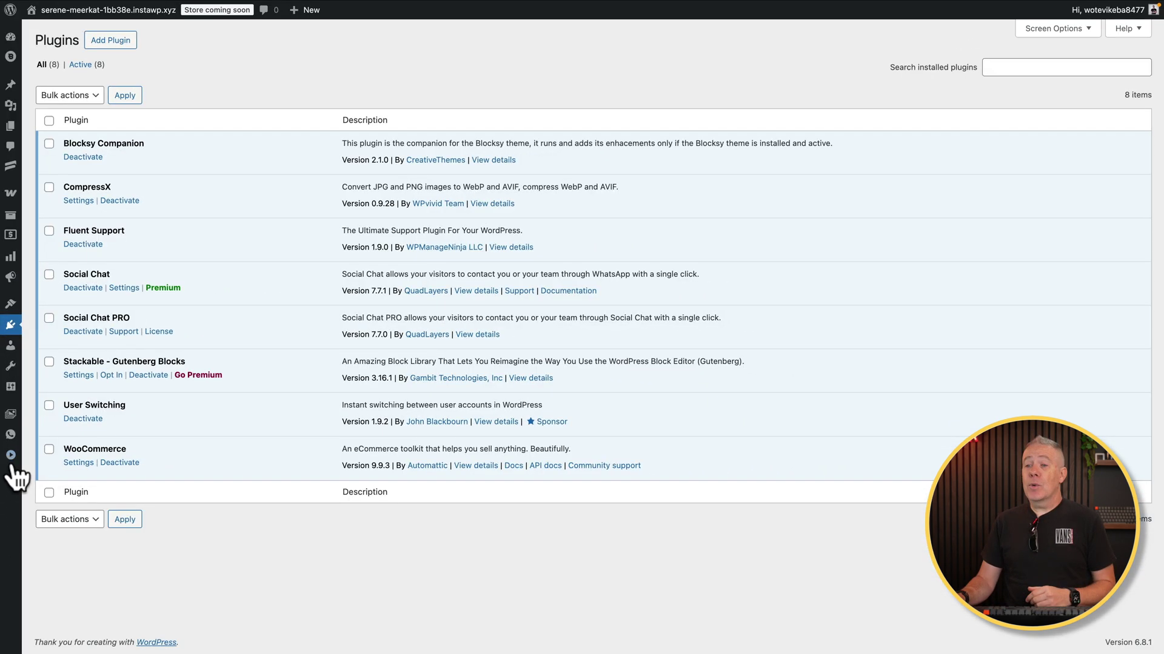
Go to the Social Chat Welcome page from the admin sidebar flyout
mouse_move(11, 438)
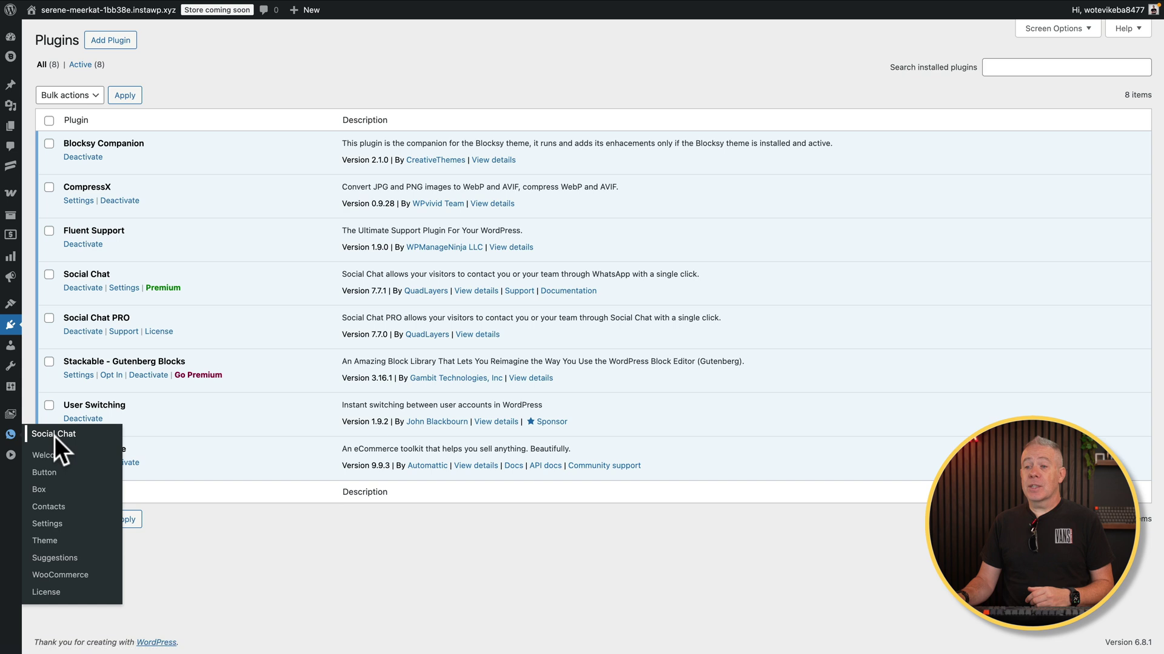
left_click(55, 453)
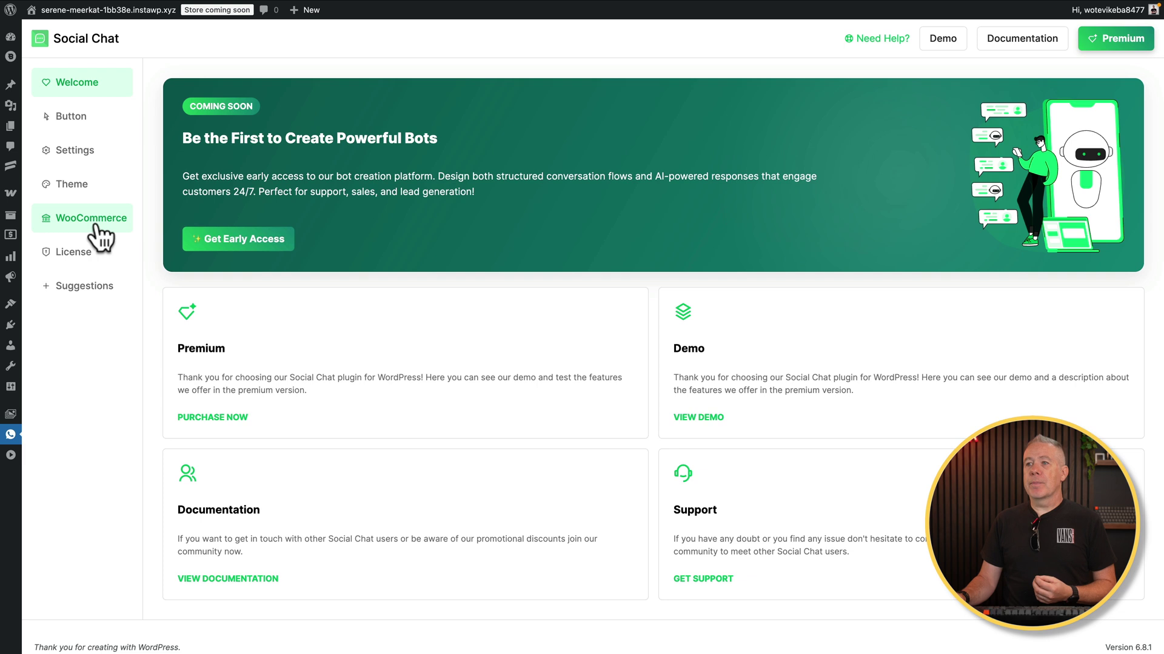
In Social Chat's Button settings, enter the contact message 'How can I help you today?'
left_click(85, 117)
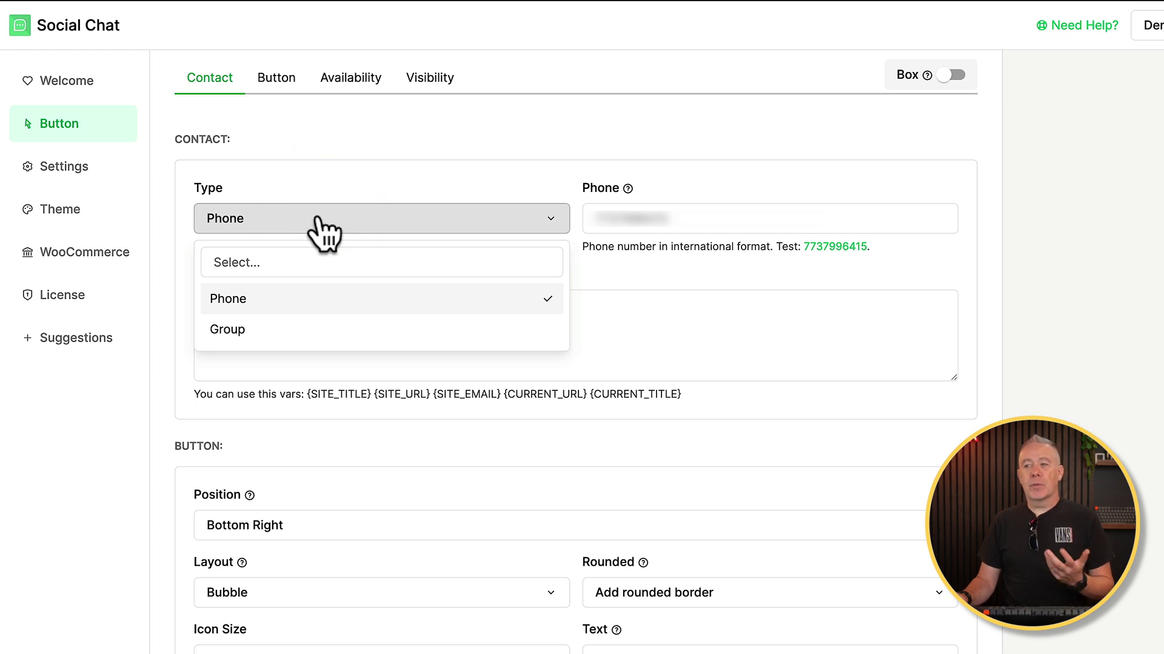
left_click(320, 136)
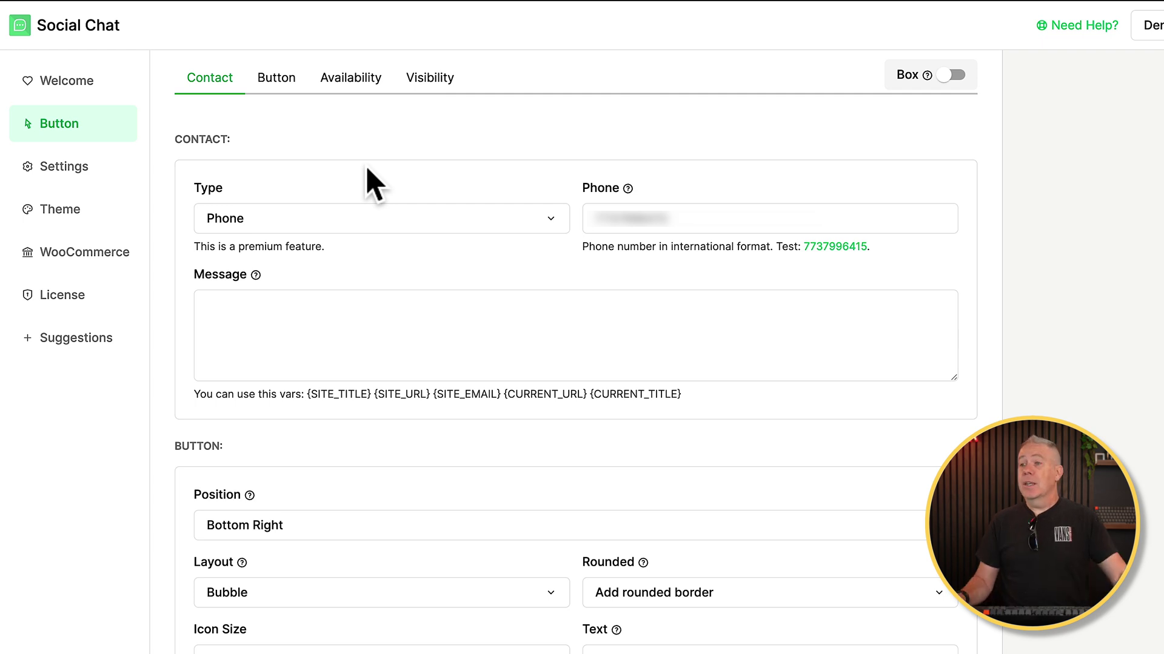
left_click(279, 311)
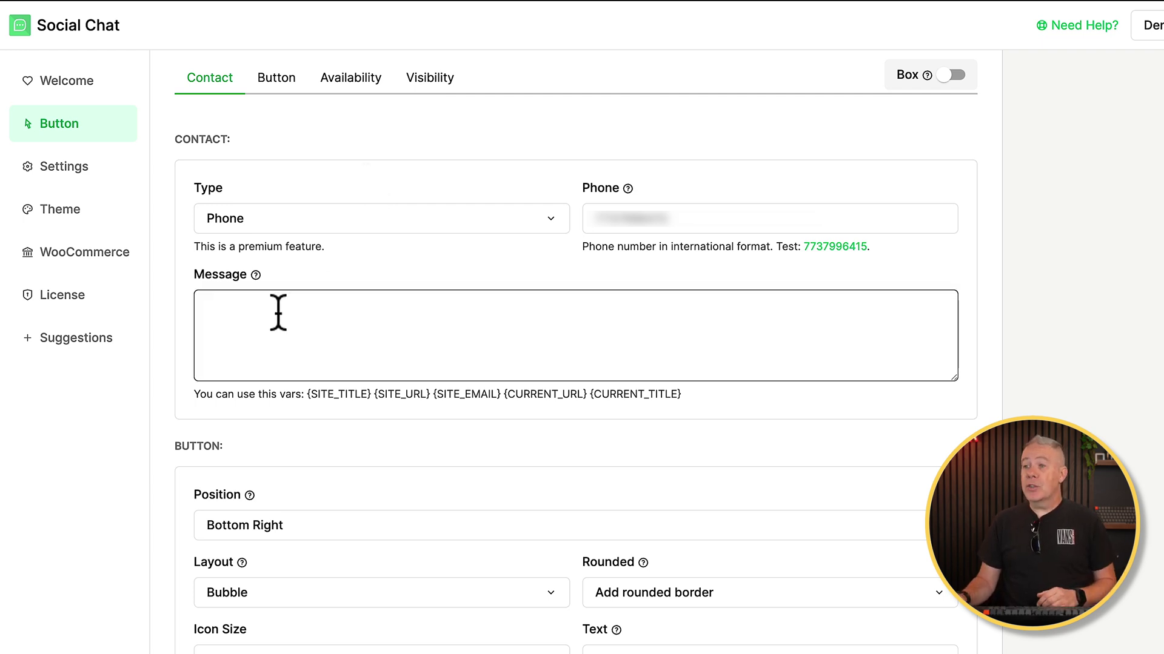
left_click(278, 312)
type("How can I help you today?")
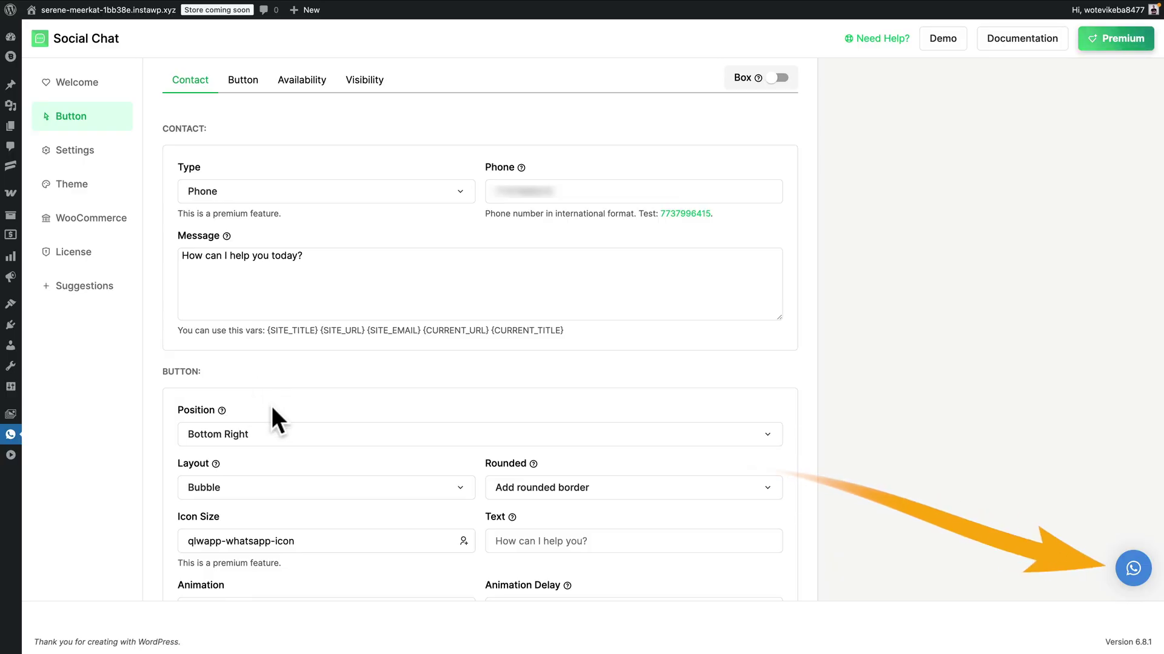
left_click(290, 434)
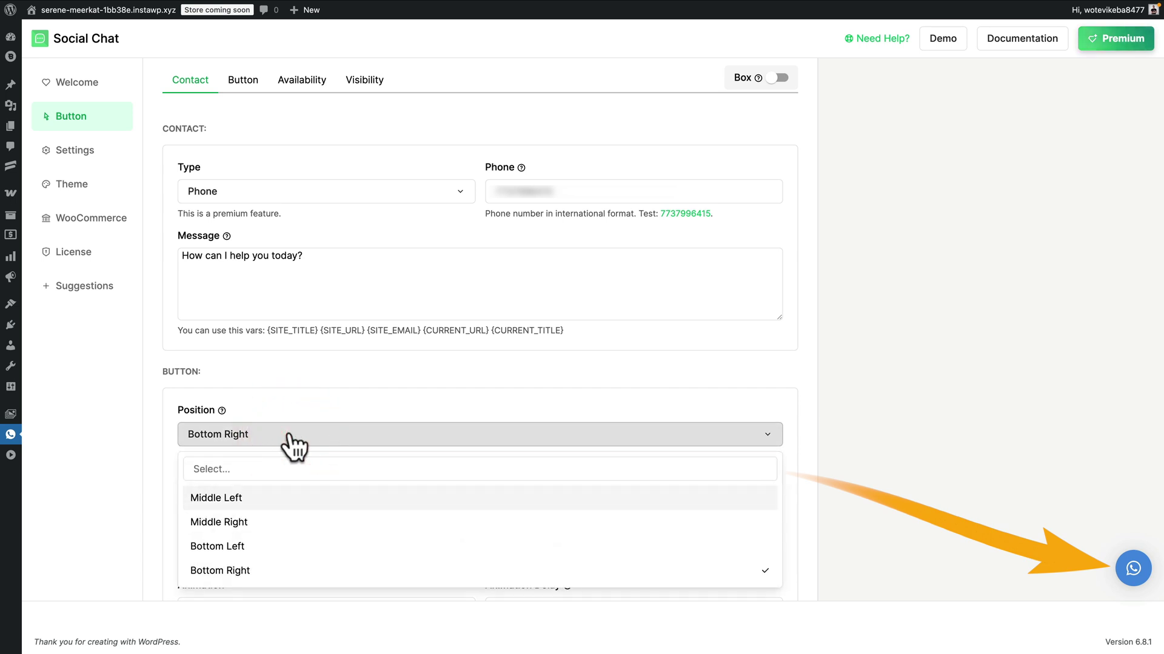
left_click(296, 375)
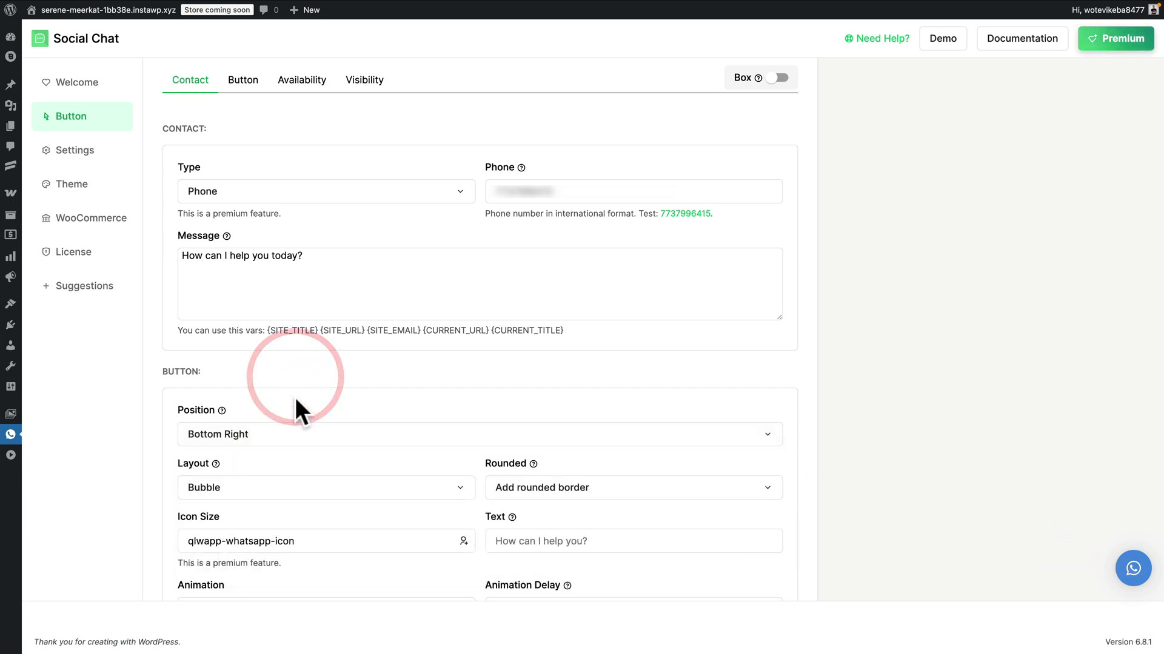
left_click(546, 494)
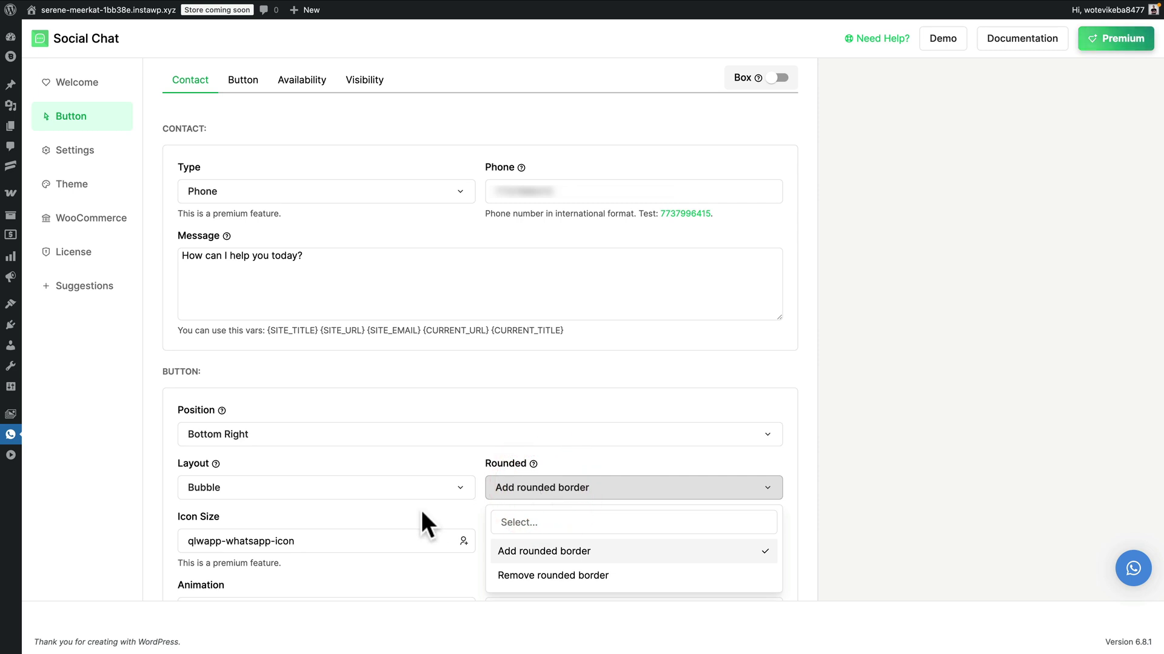
left_click(404, 514)
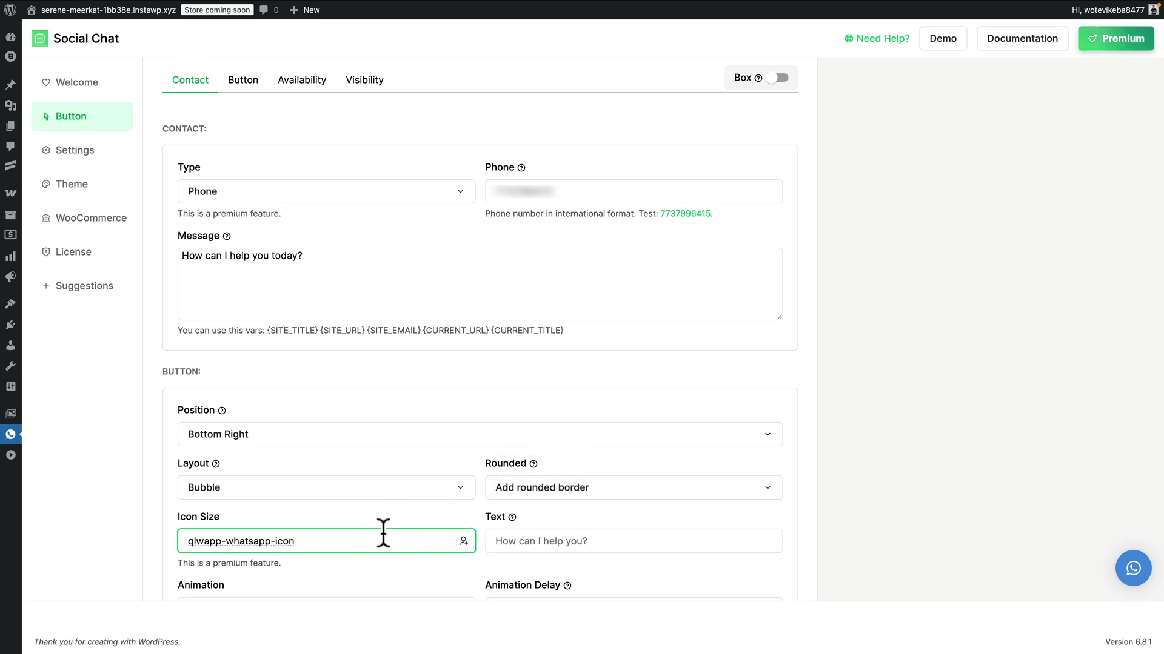
left_click(379, 489)
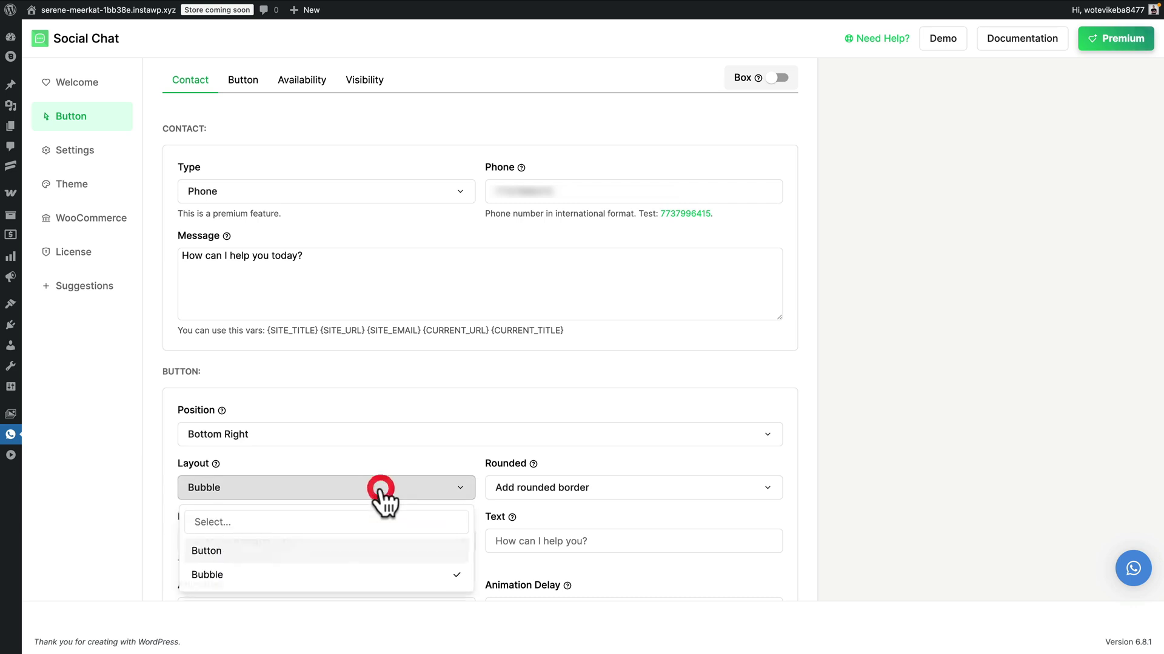
left_click(306, 550)
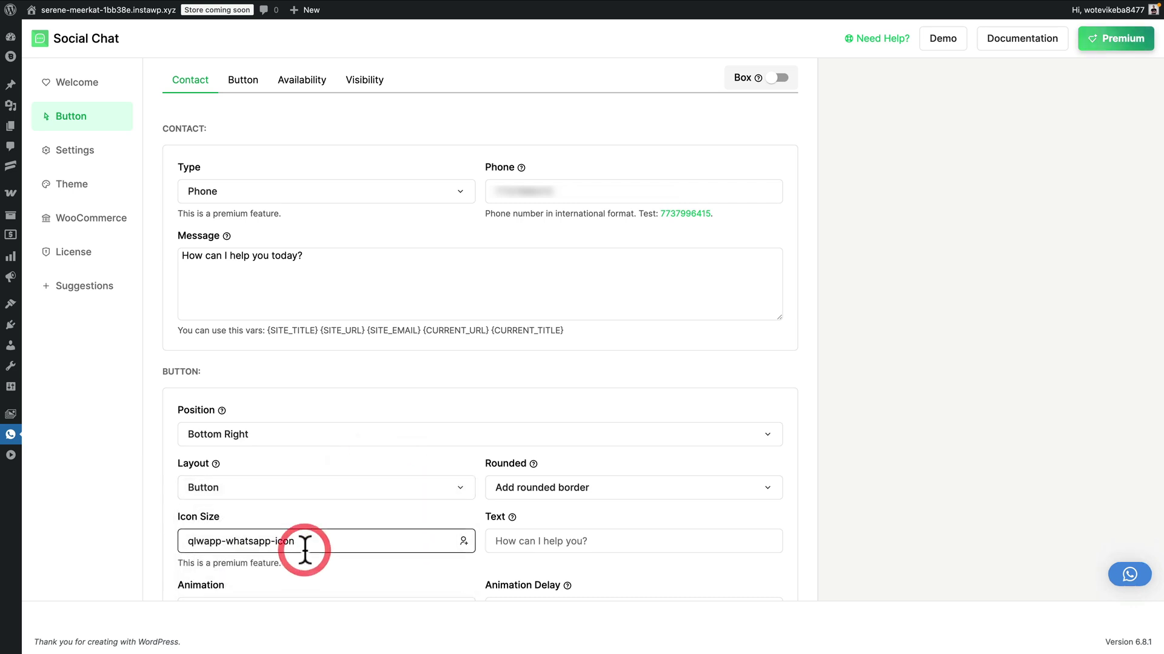
left_click(517, 541)
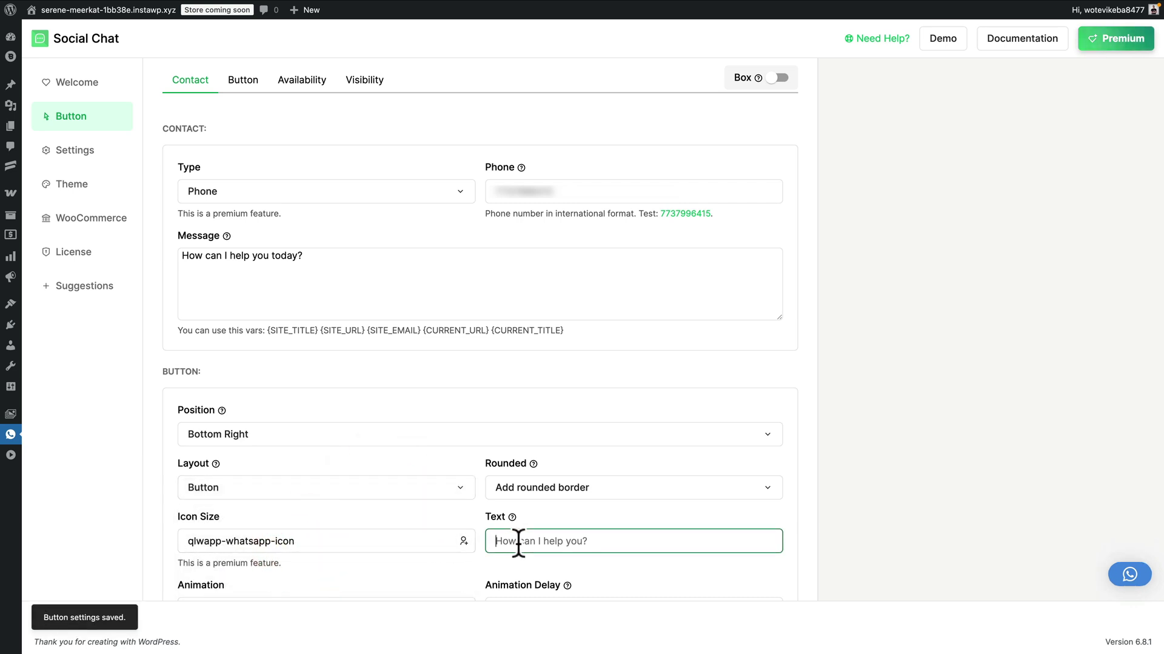
type("How can I help?")
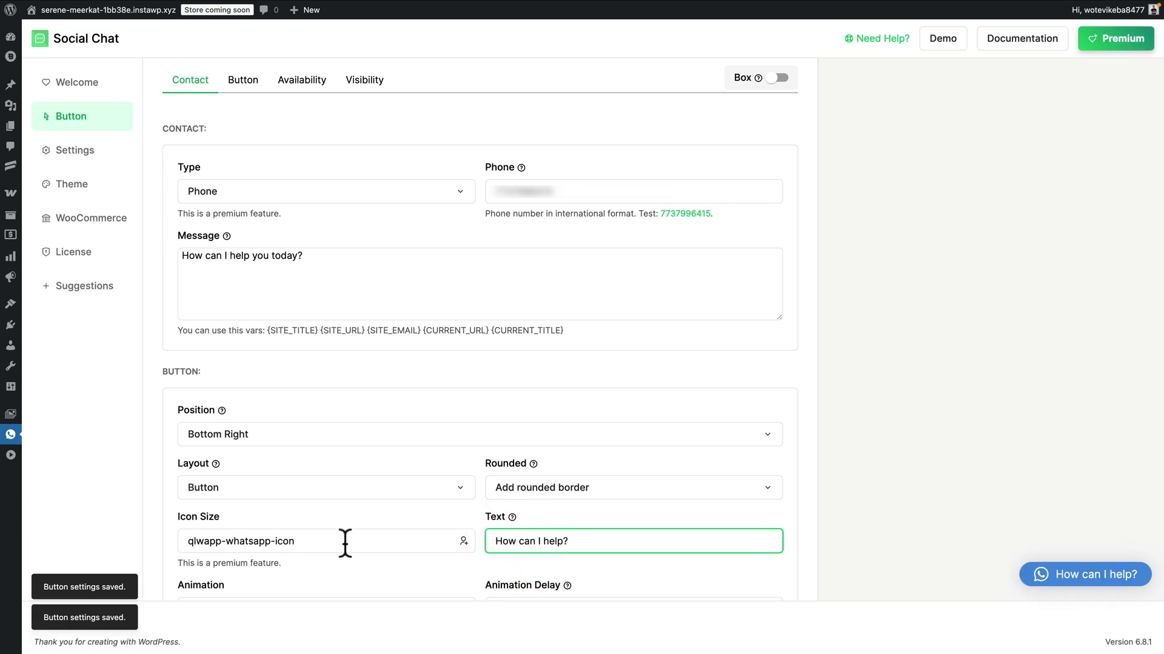
left_click(310, 490)
left_click(277, 576)
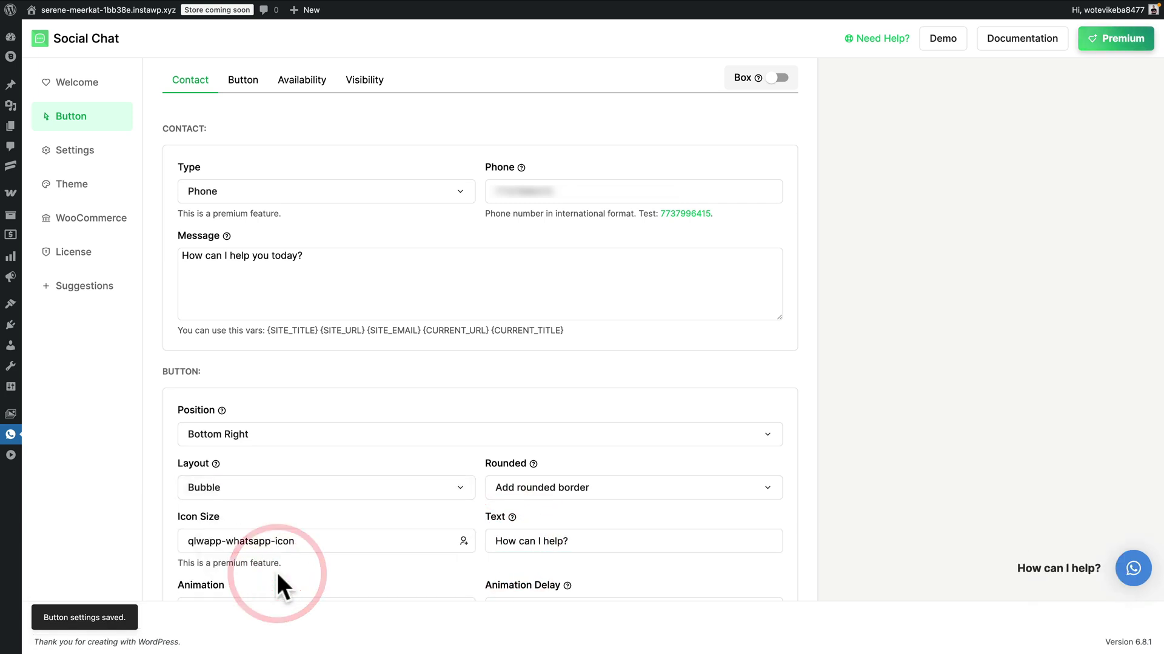
left_click(604, 541)
left_click_drag(605, 541, 482, 540)
key("BackSpace")
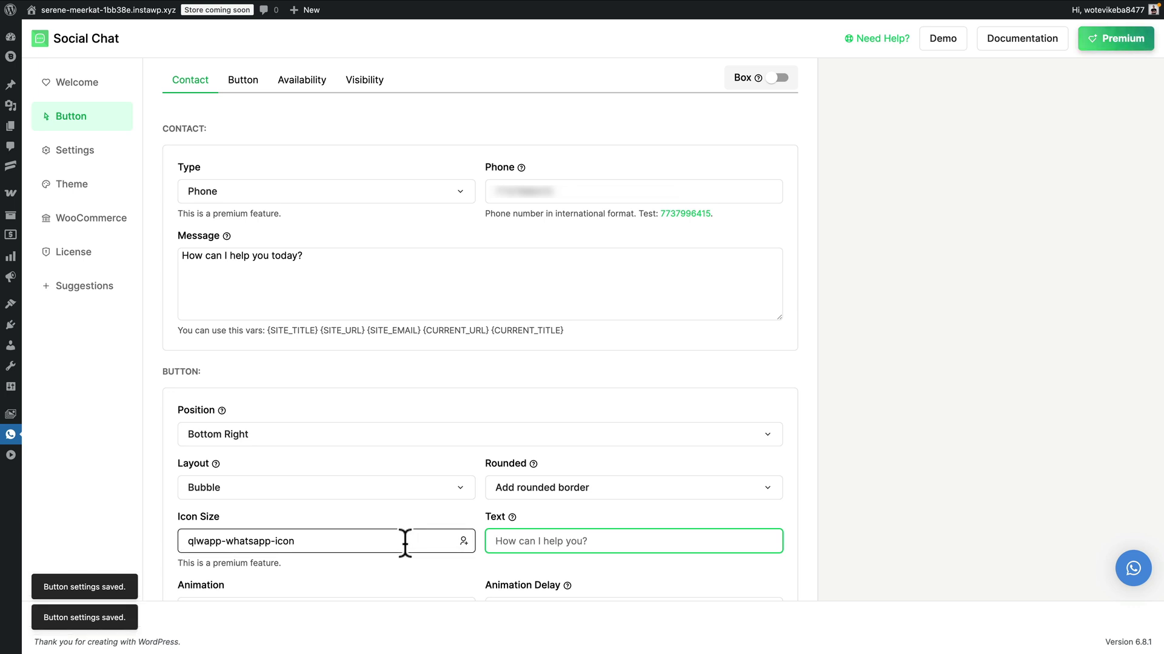
left_click(237, 87)
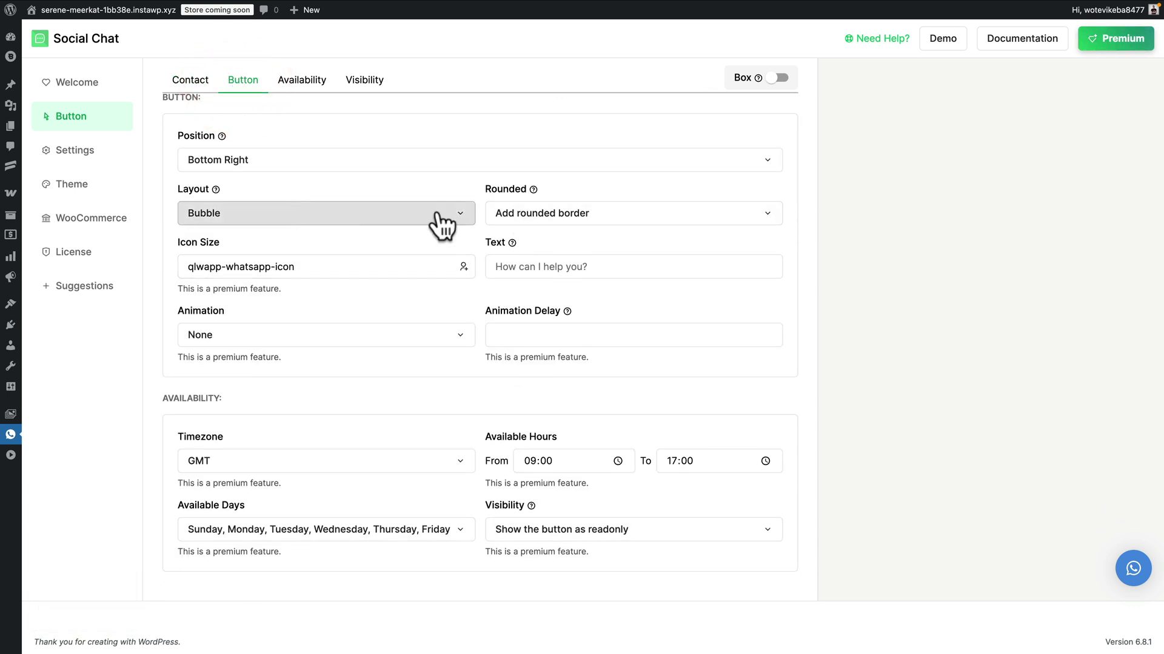
Preview the Bounce and Shake Vertical button animations, then set Animation back to None
left_click(317, 338)
left_click(267, 419)
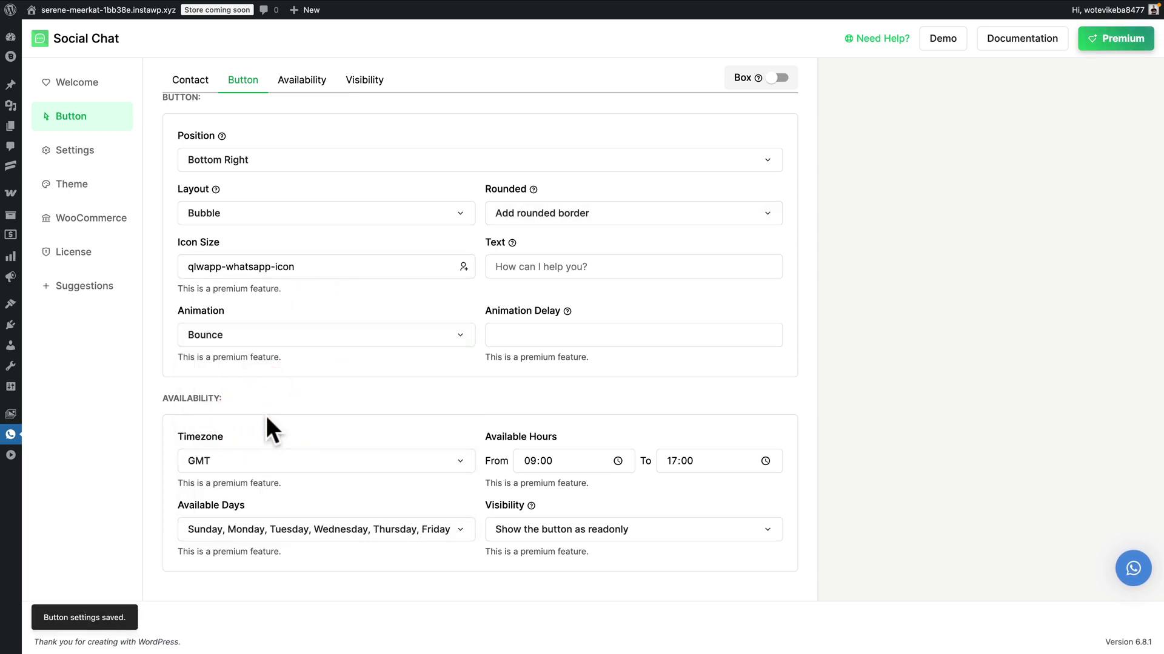
left_click(298, 337)
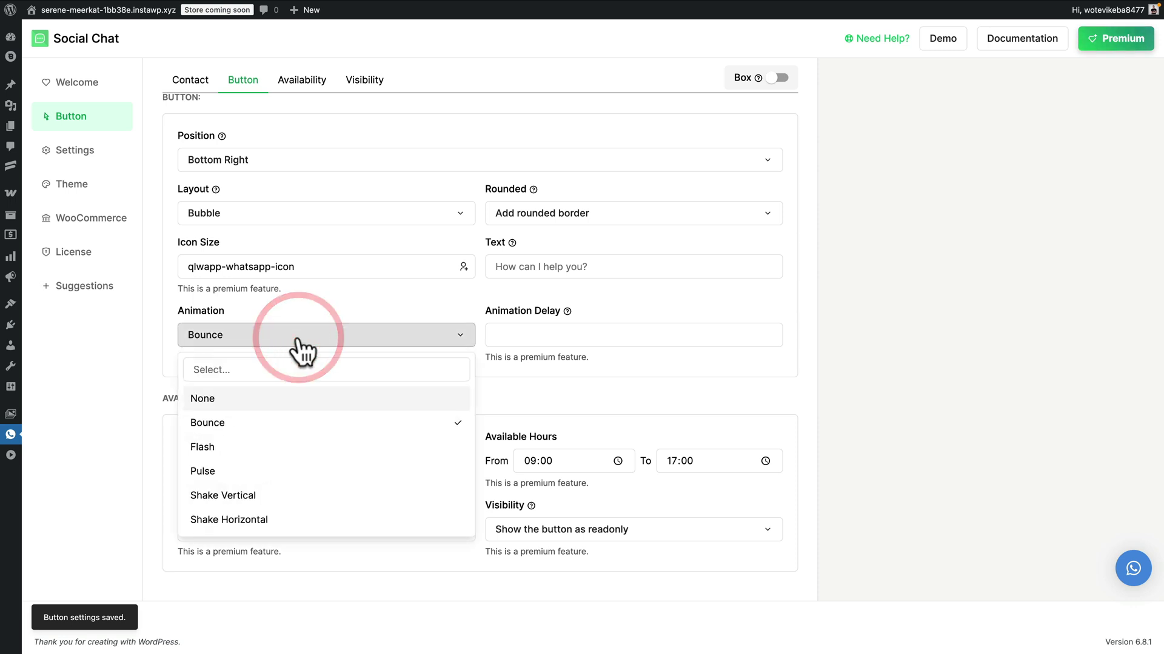
left_click(265, 497)
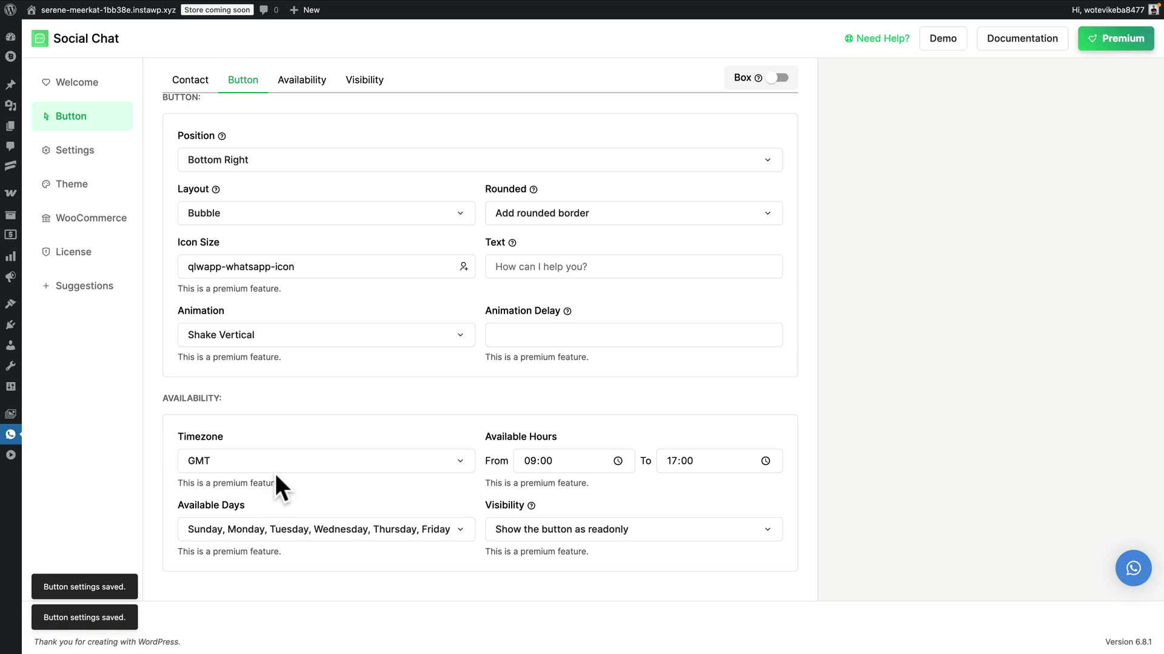
left_click(325, 332)
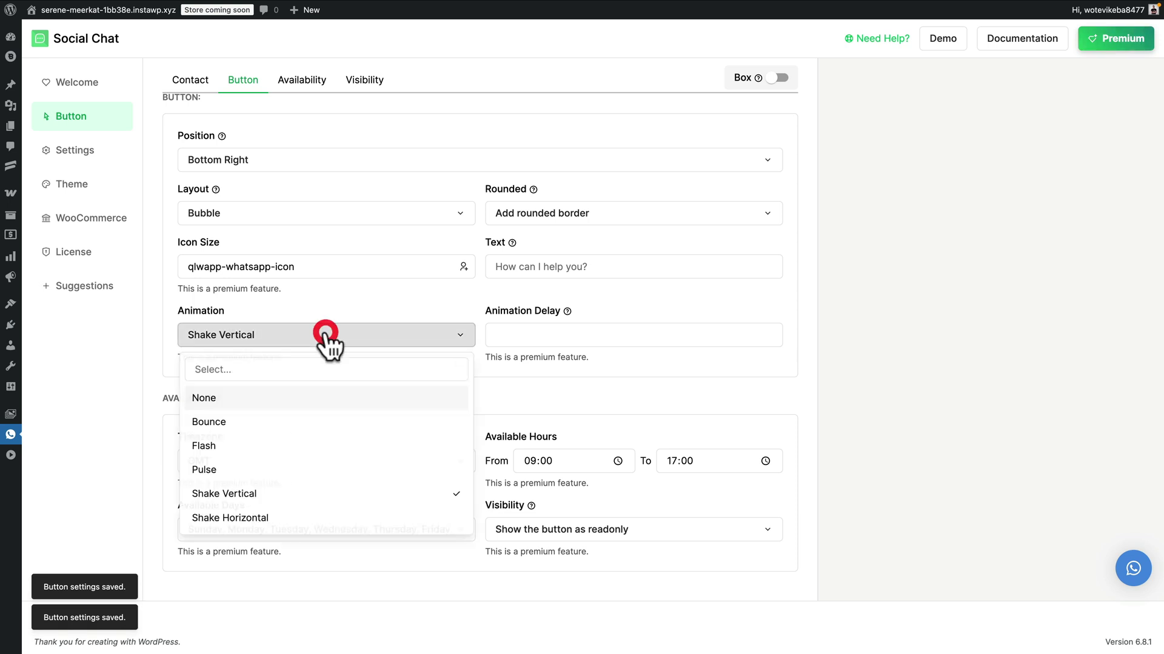
left_click(251, 399)
left_click(517, 332)
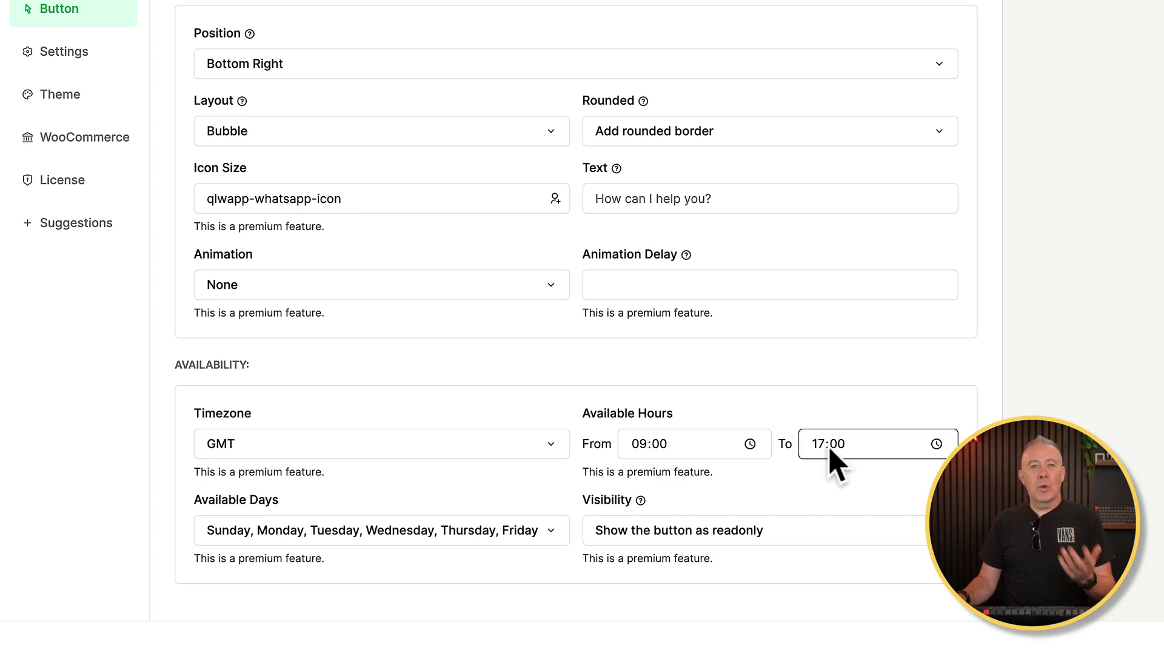
Review the Available Days and out-of-hours visibility options, leaving them unchanged
left_click(549, 532)
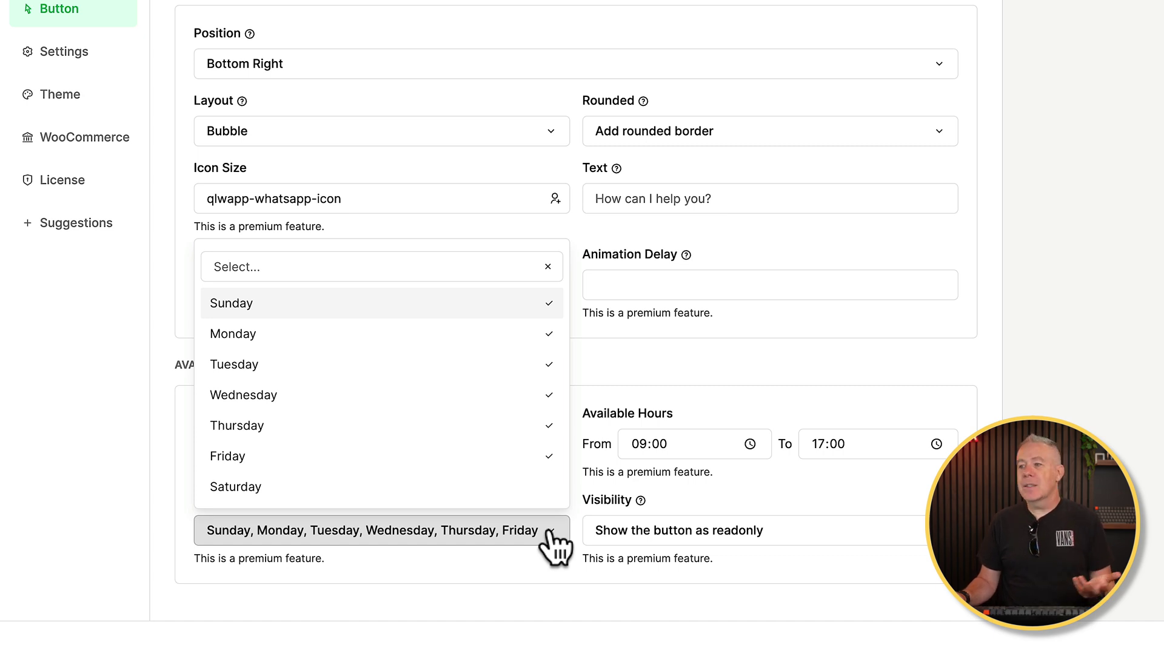
left_click(682, 400)
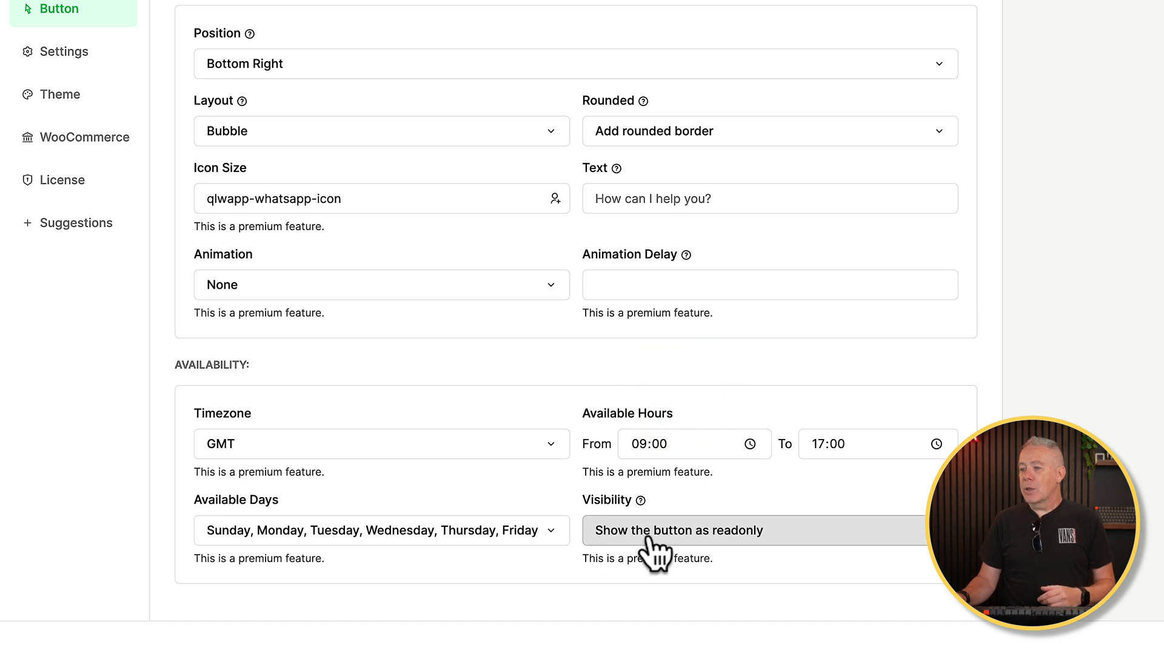
left_click(717, 538)
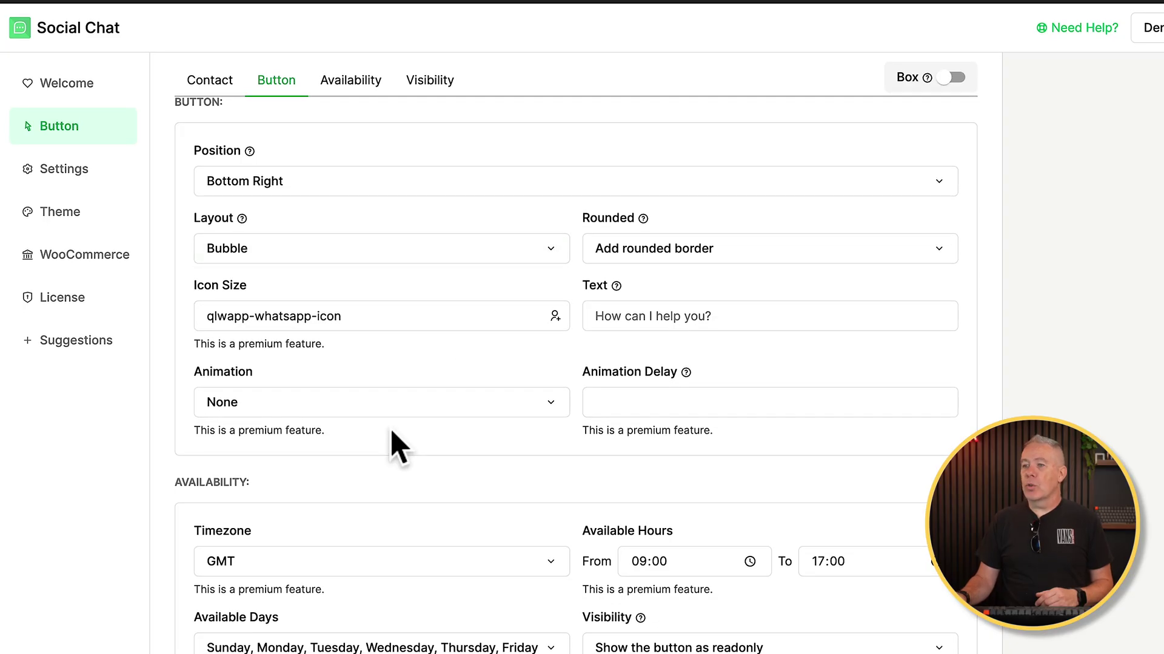
scroll(431, 151, "up", 5)
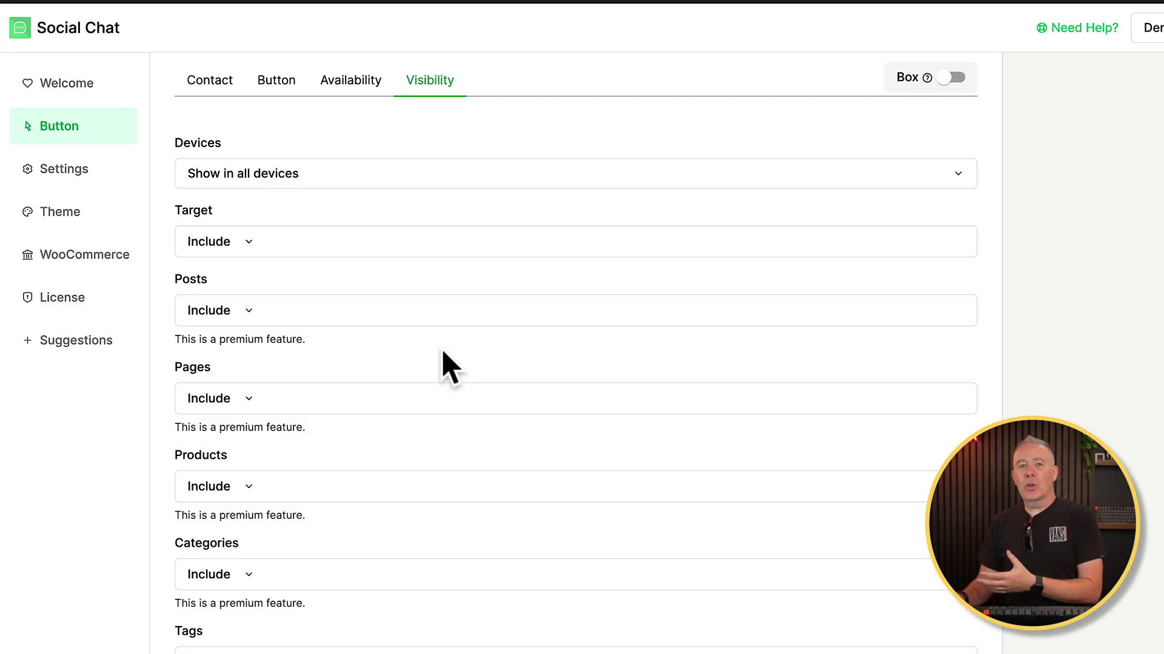
Keep the chat on all devices and review the Target and Posts options unchanged
left_click(439, 177)
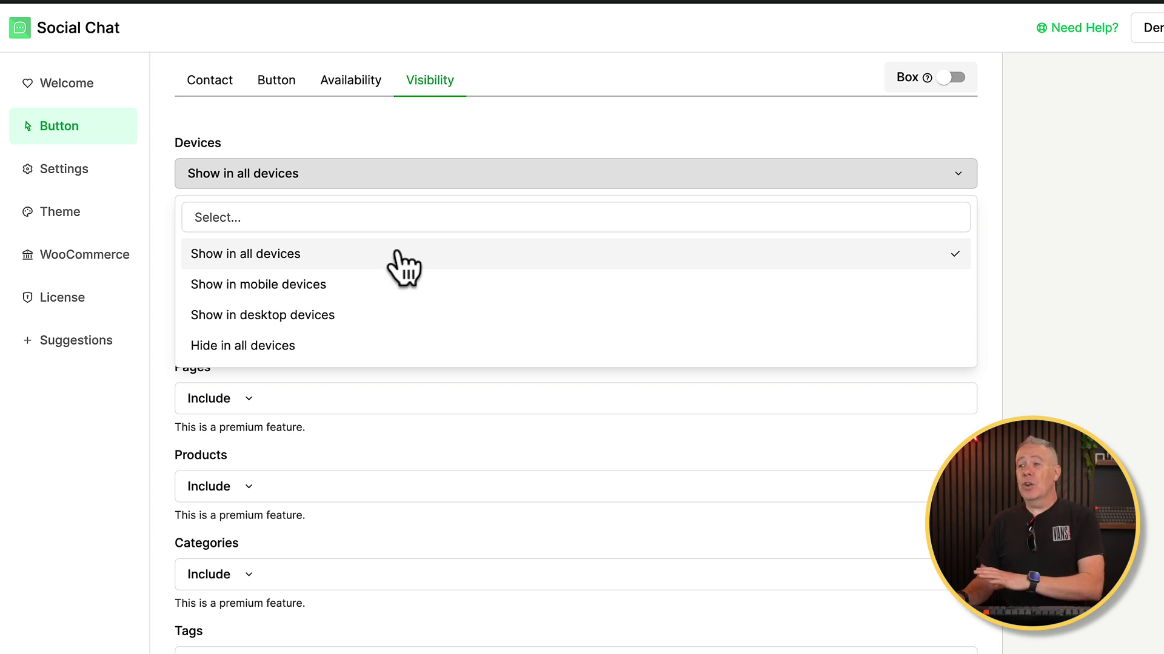
left_click(419, 176)
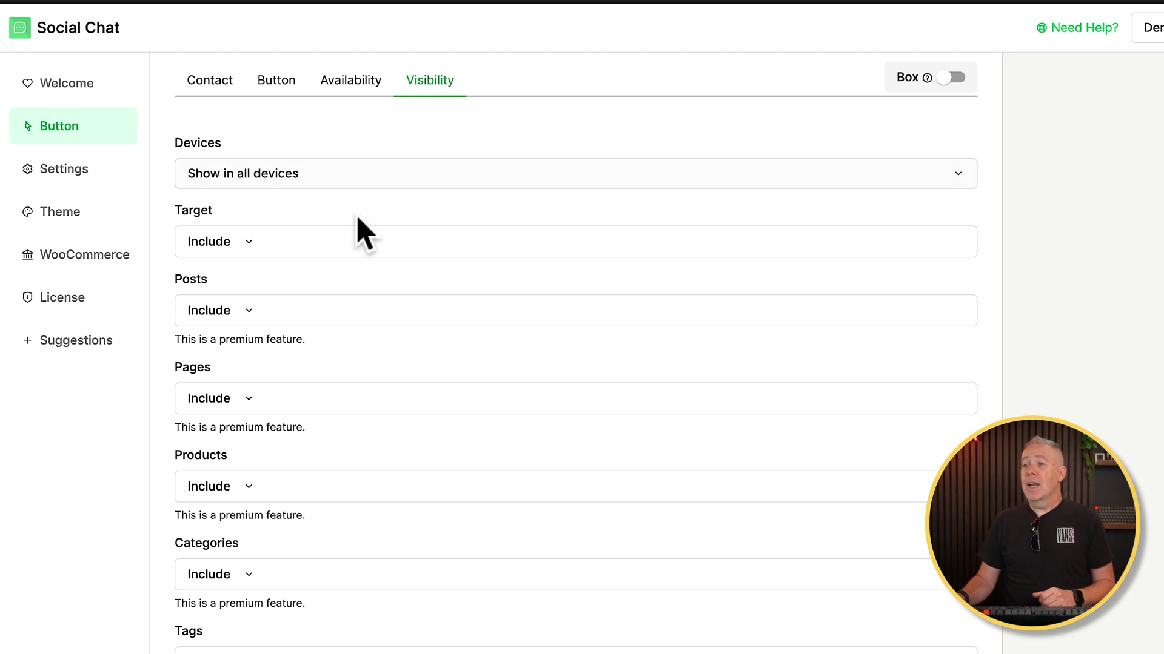
left_click(352, 258)
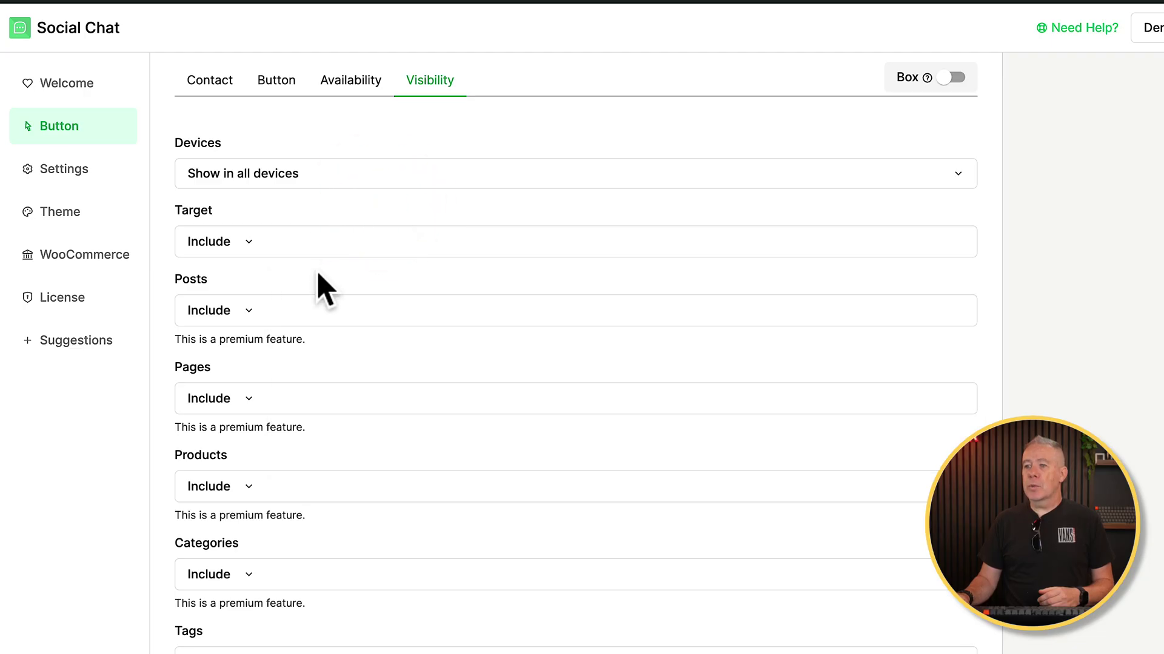
left_click(315, 310)
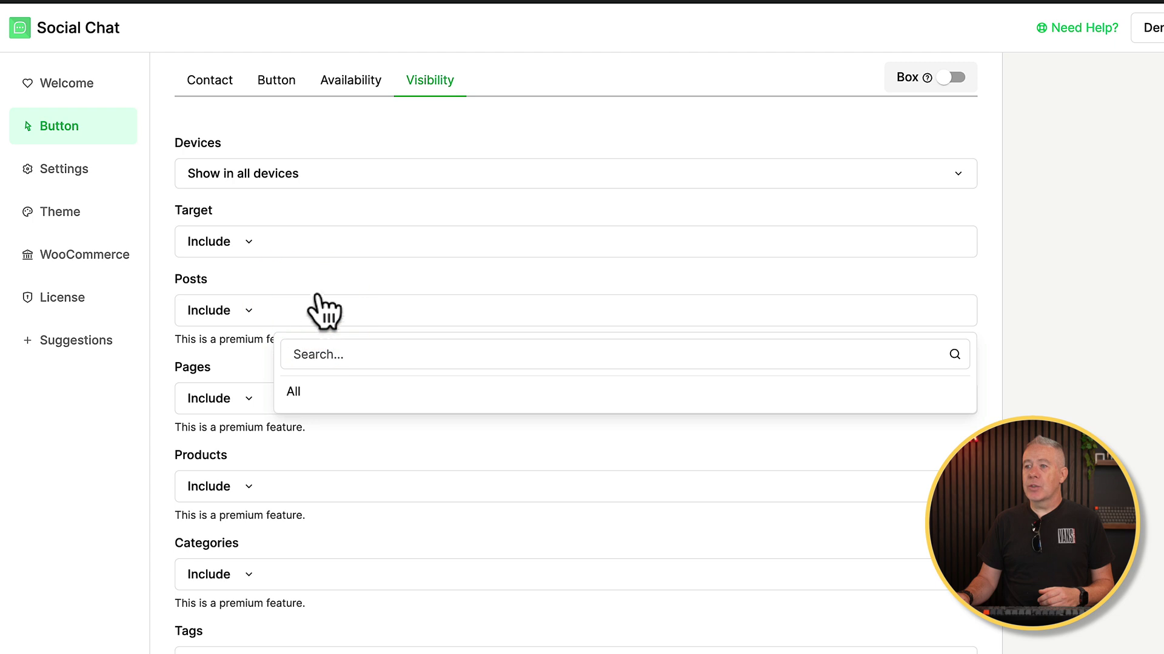
left_click(317, 276)
scroll(407, 394, "down", 2)
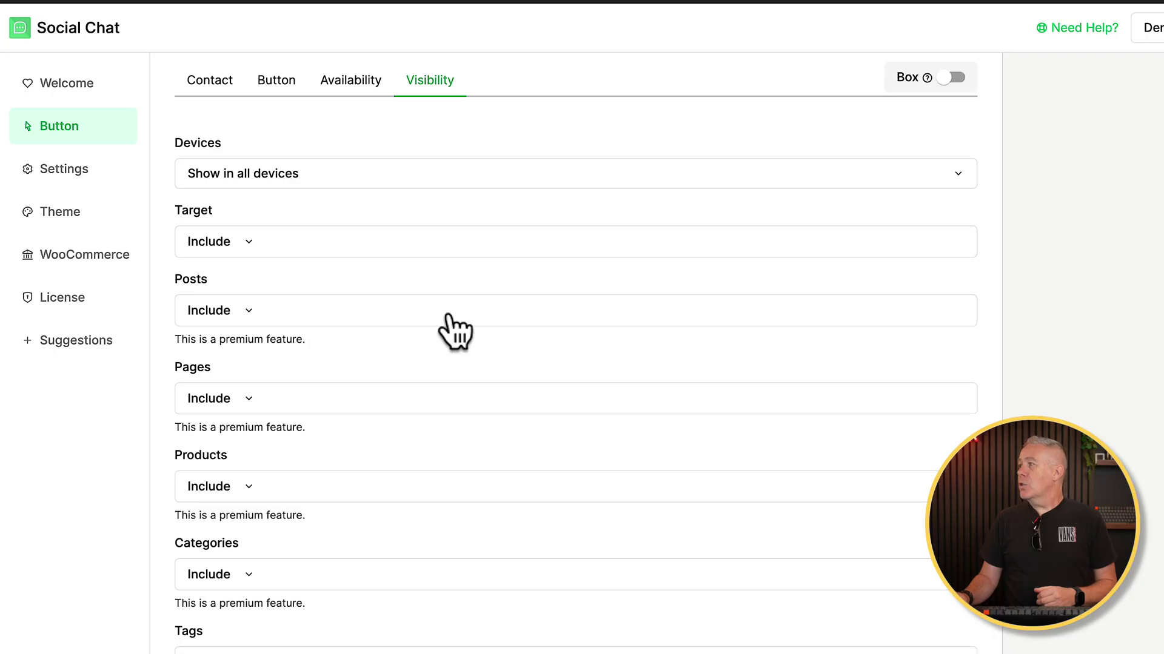
left_click(60, 170)
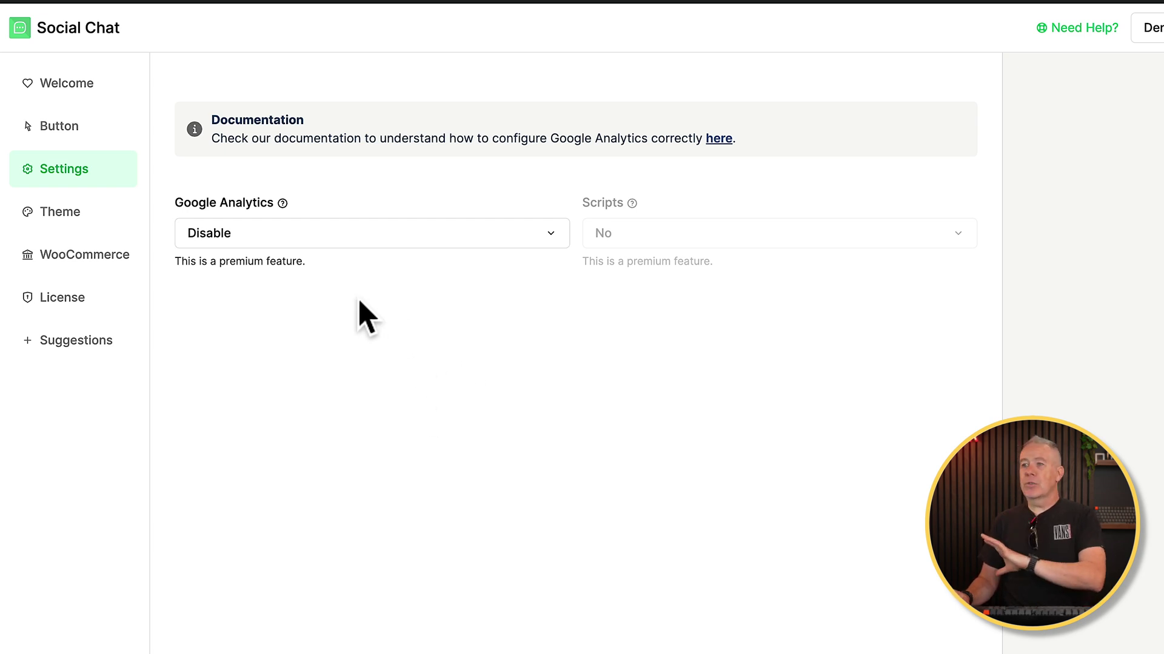
Check the Google Analytics options and leave the Theme message wrapping at Break all
left_click(376, 234)
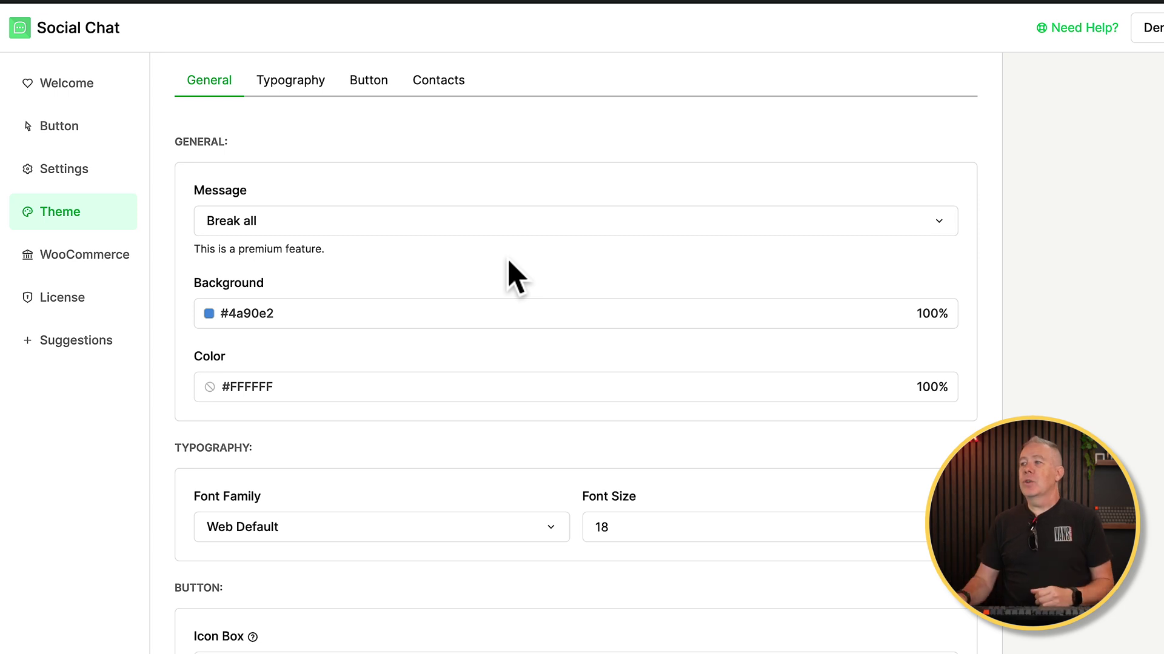
left_click(532, 229)
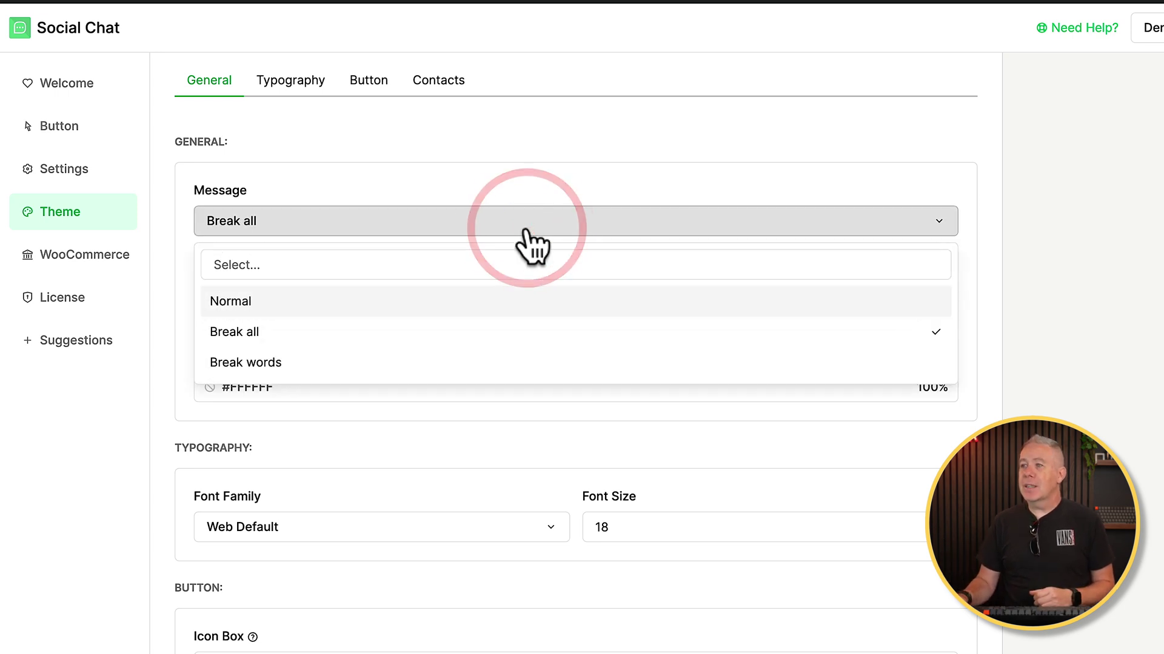
left_click(537, 188)
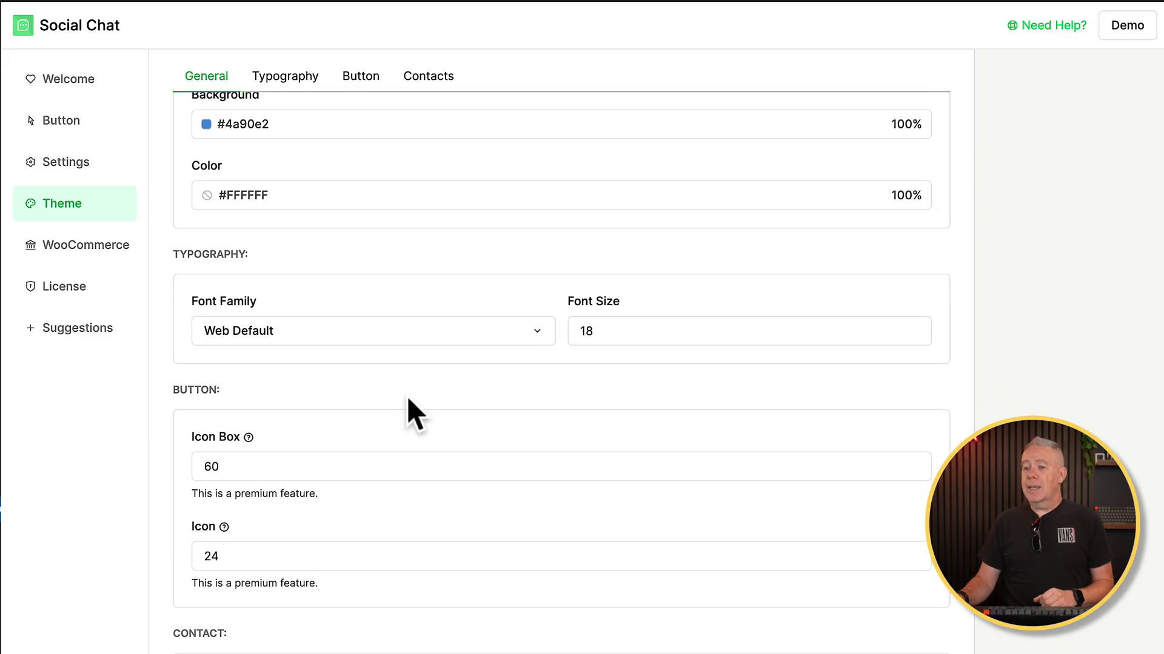
Look through the Theme's Typography, Button and Contacts tabs, then return to General
scroll(407, 400, "down", 5)
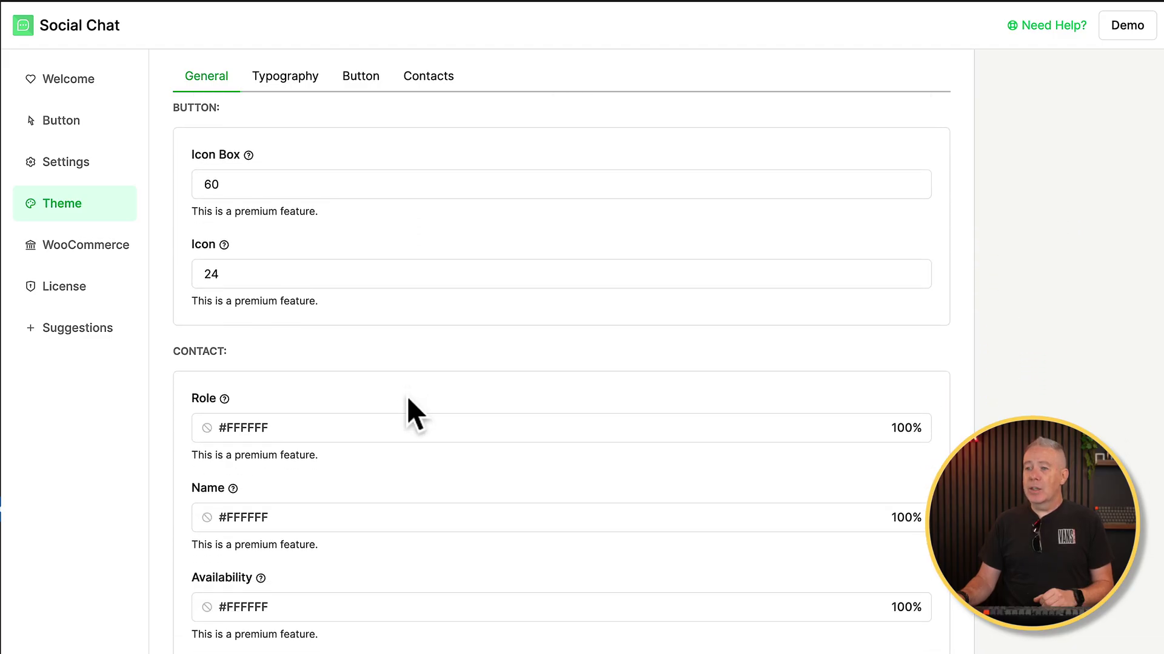
scroll(407, 398, "down", 2)
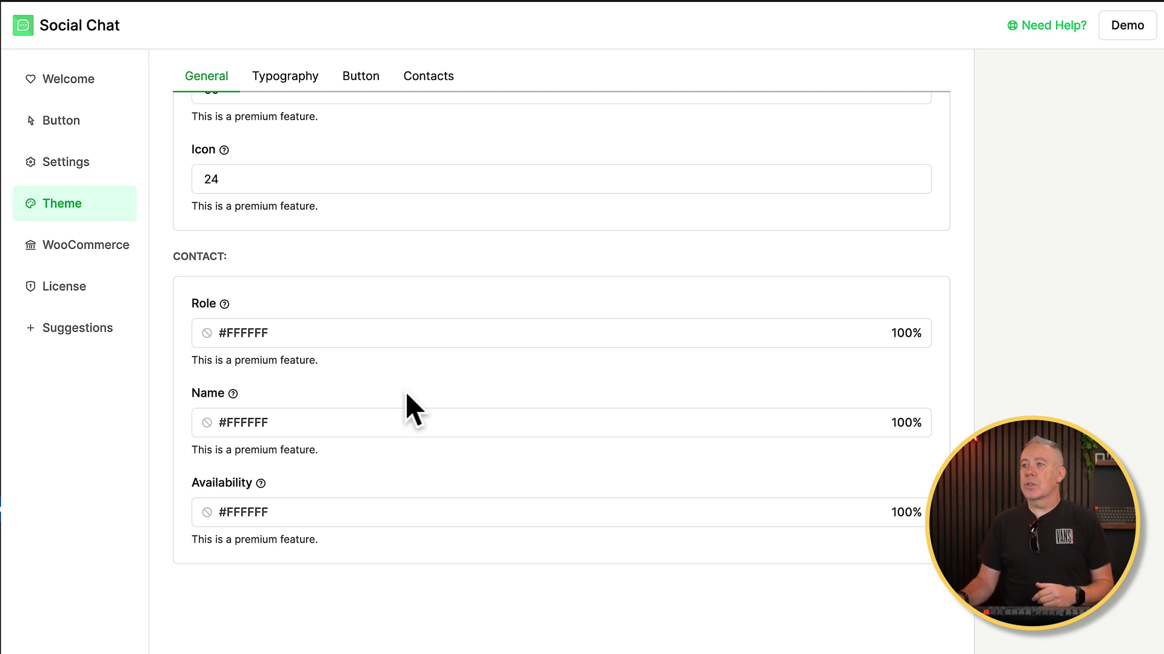
left_click(285, 79)
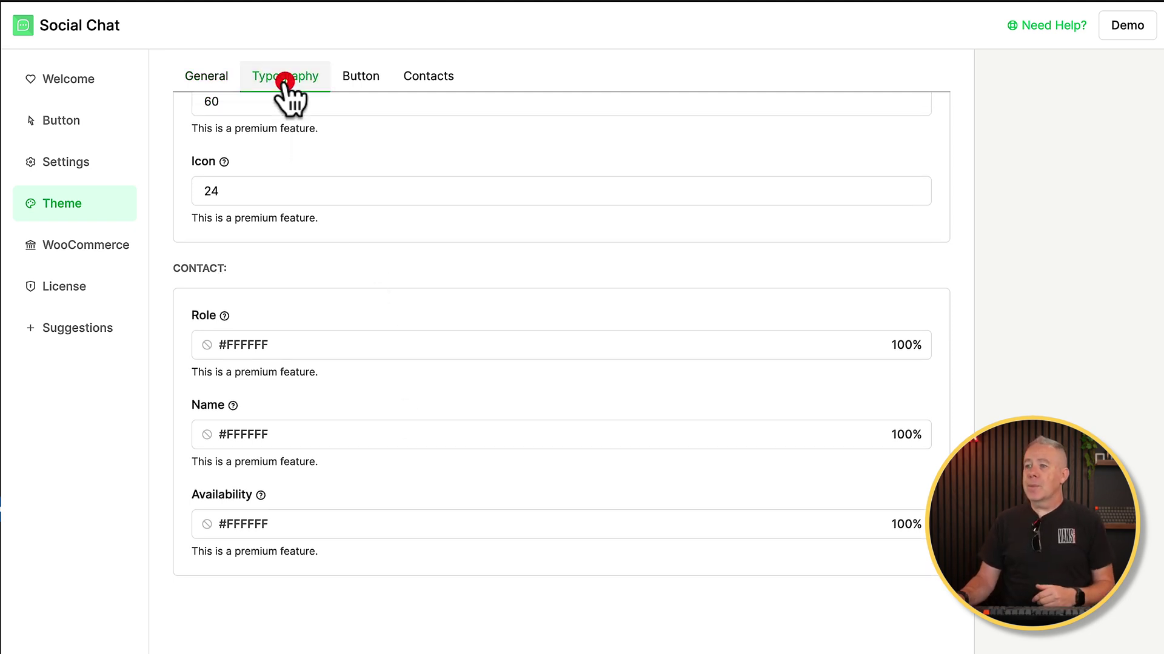
left_click(361, 77)
left_click(430, 79)
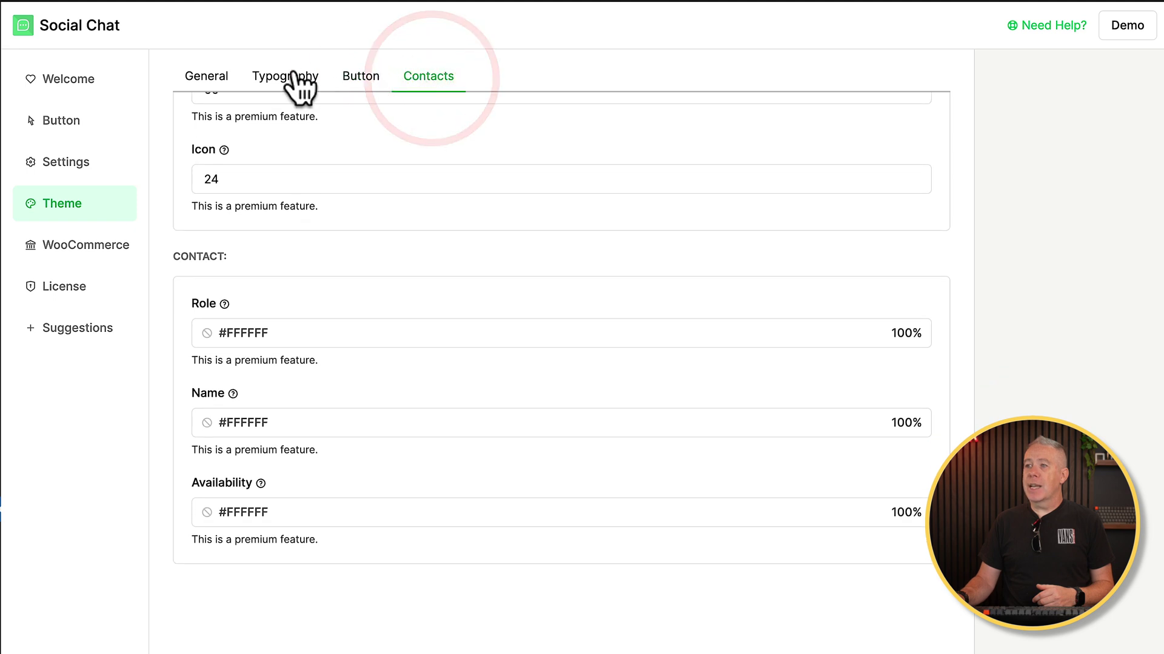
left_click(203, 79)
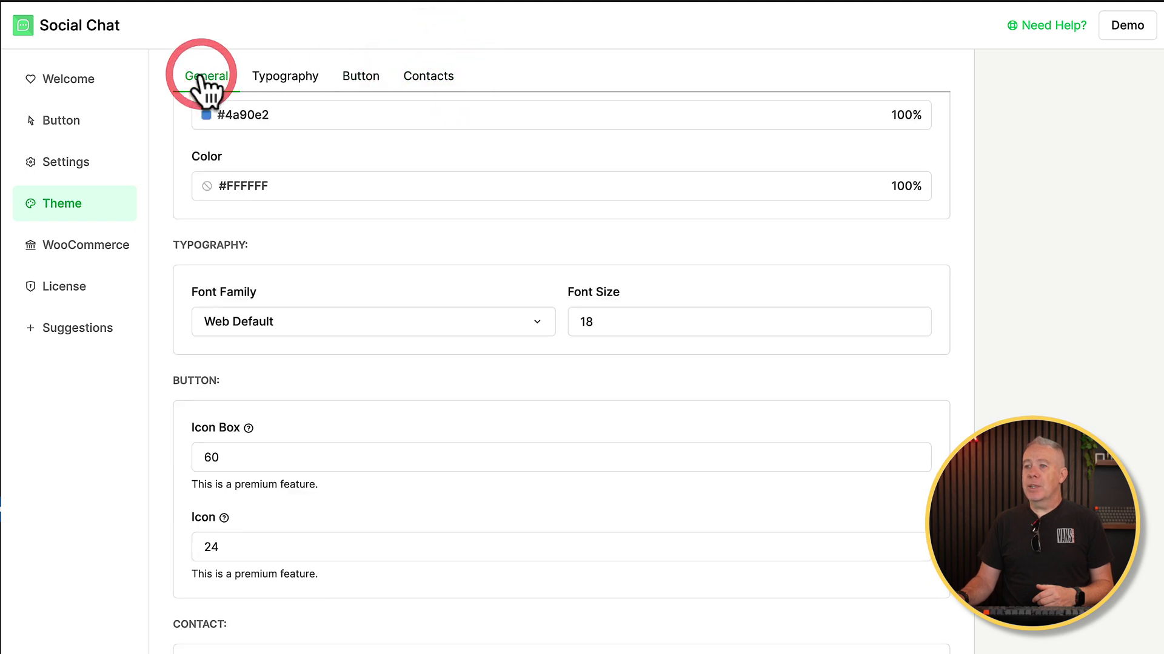
left_click(93, 245)
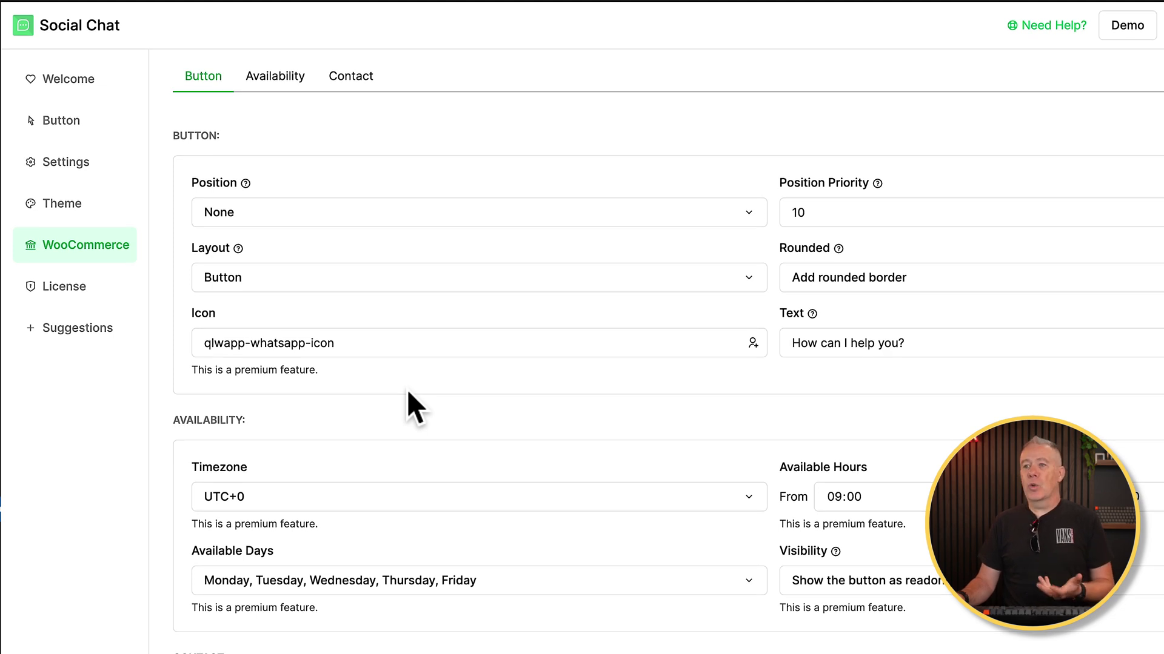
Replace the WooCommerce chat message with 'Hello! How can I help you?'
scroll(415, 407, "down", 4)
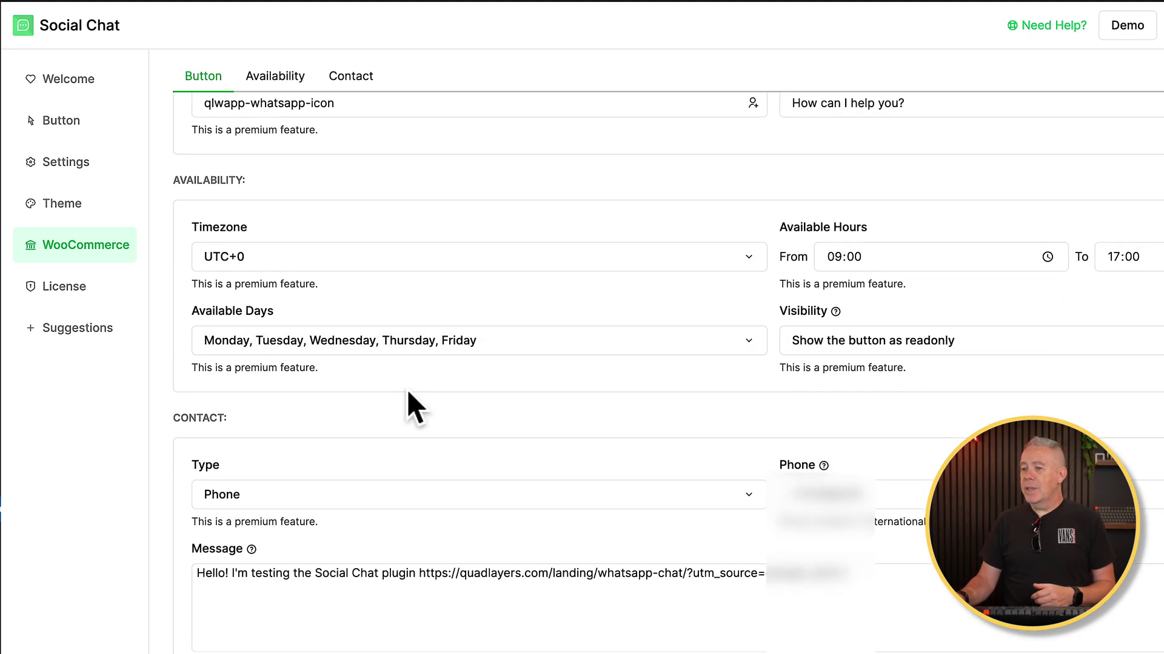
left_click(800, 556)
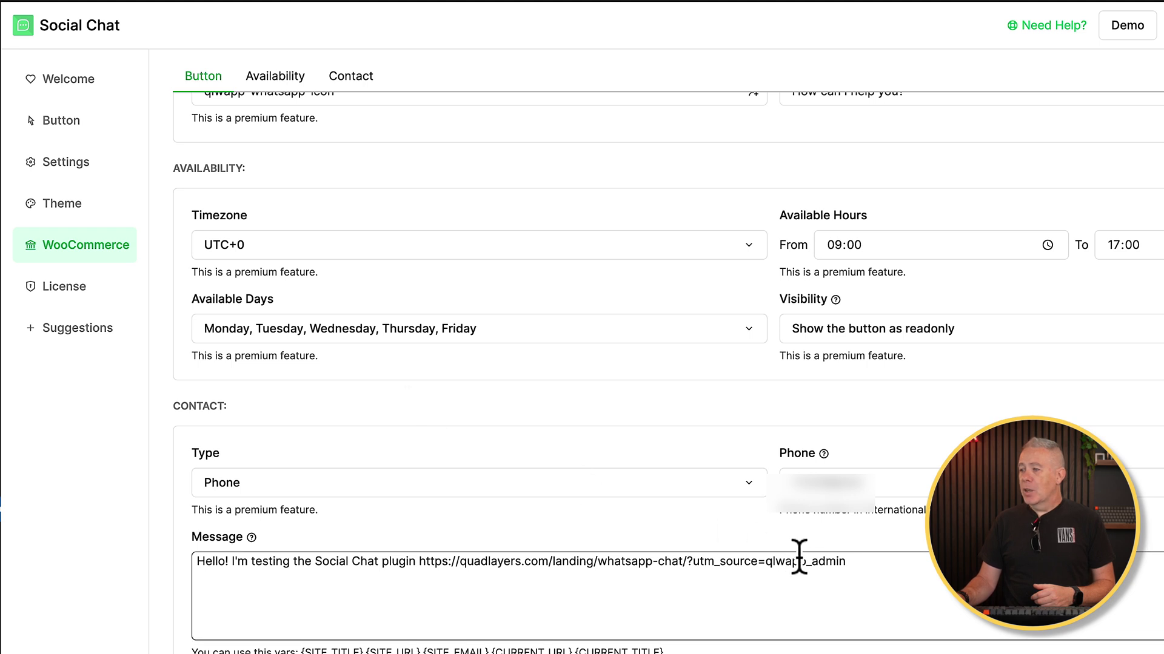
key("ctrl+a")
type("Hello! How can I help you?")
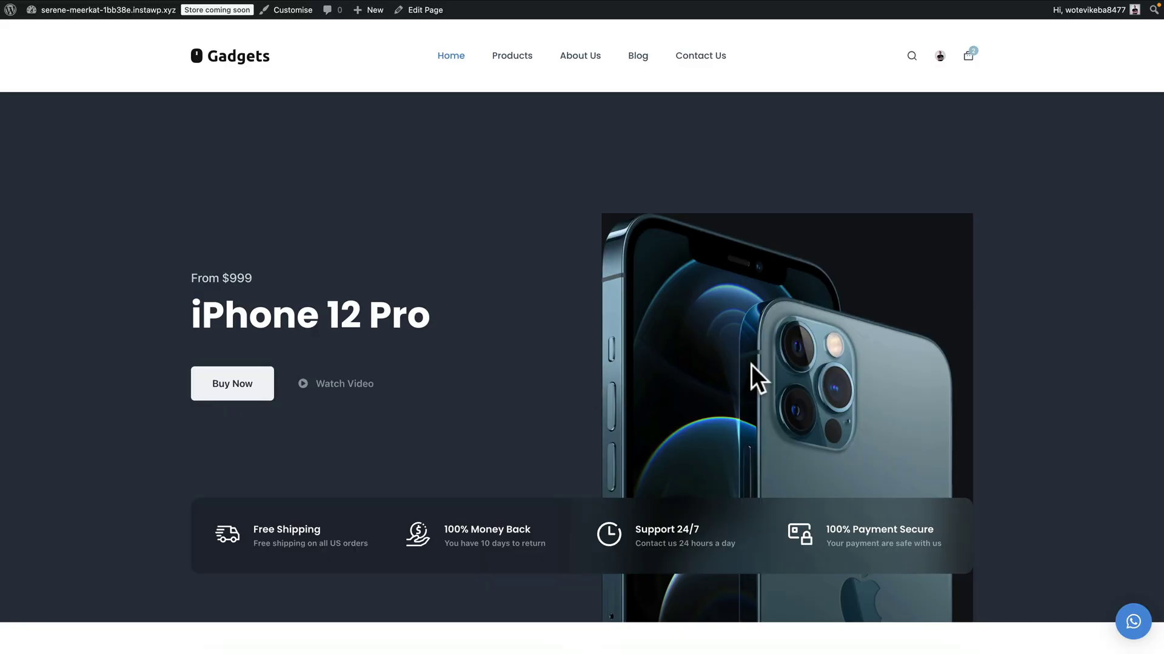
Test the storefront's WhatsApp bubble to confirm it opens WhatsApp Web
left_click(1132, 624)
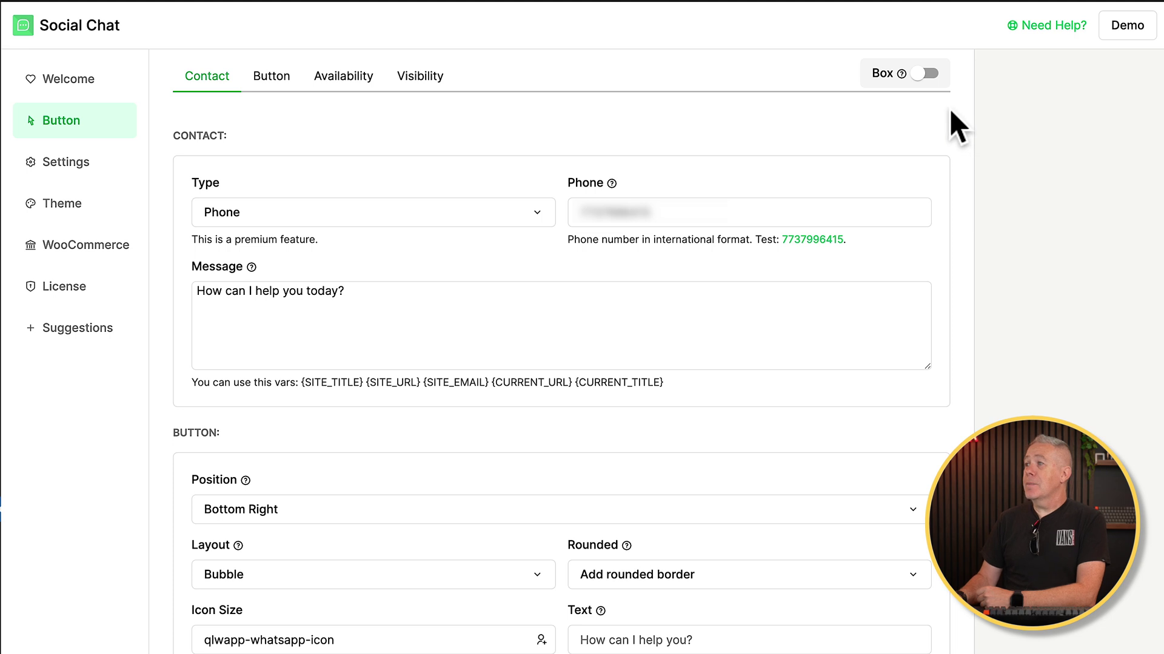
Switch the chat to a multi-contact box and start creating a new contact from the Contacts list
left_click(930, 73)
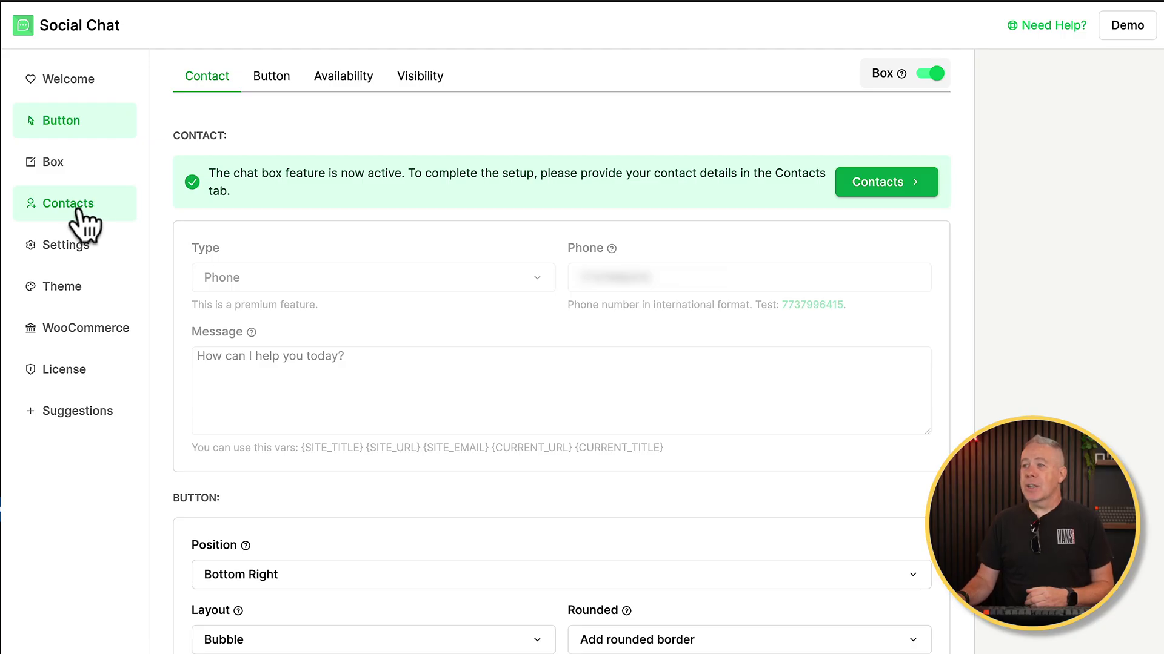
left_click(78, 209)
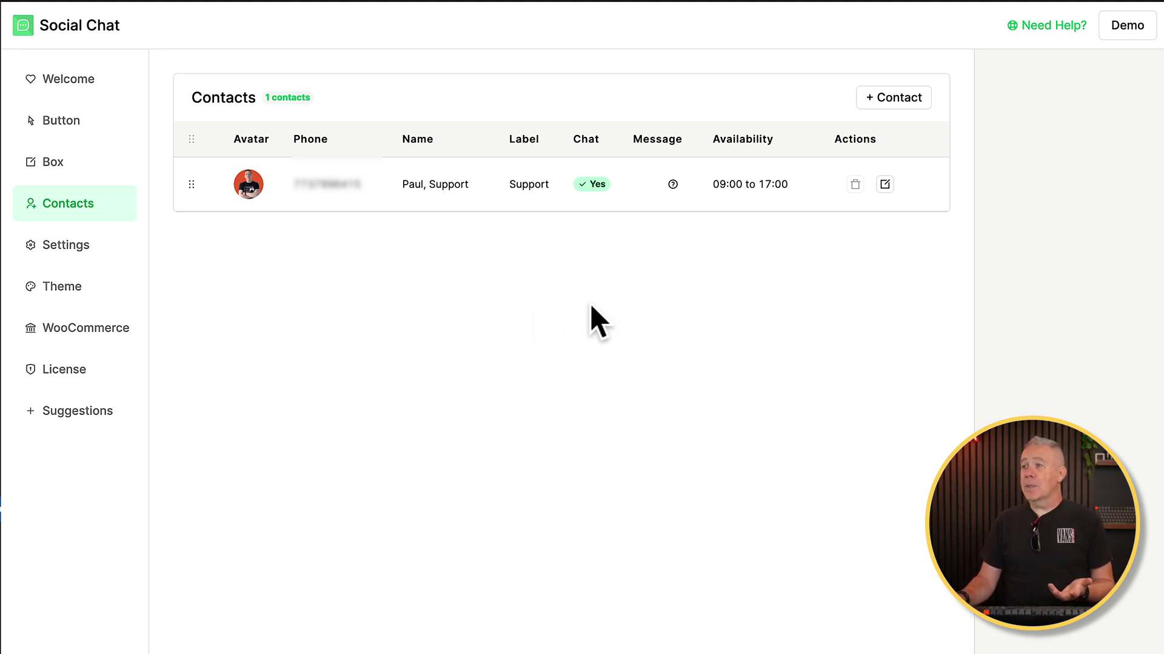
left_click(894, 98)
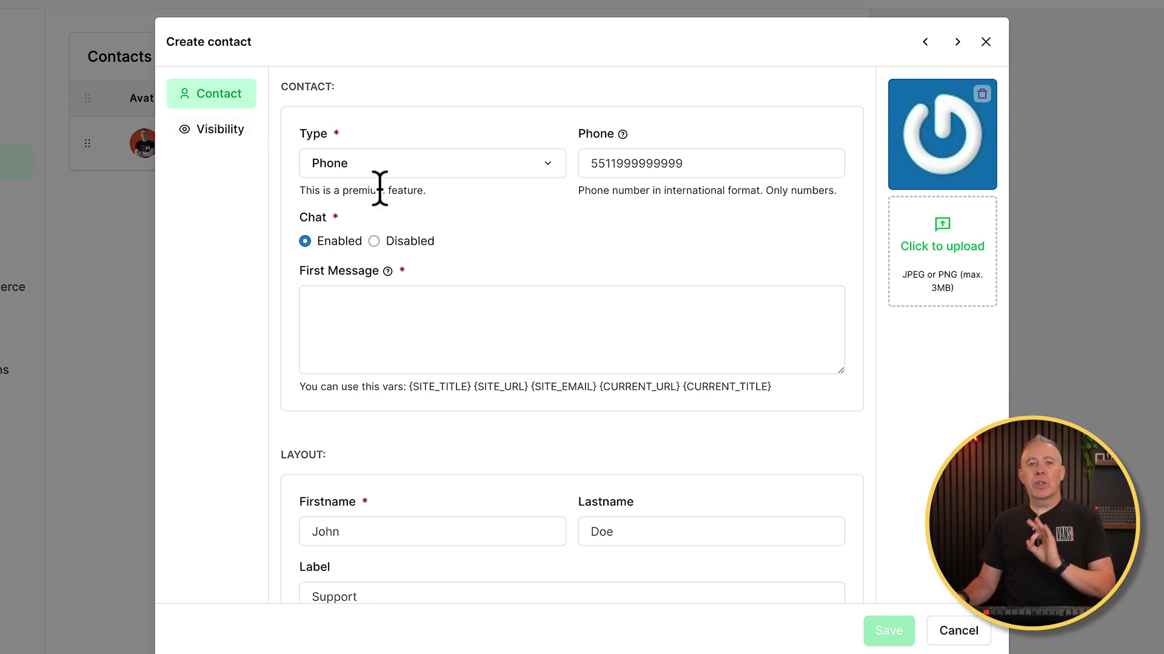
Add a new contact whose first message reads 'Do you have a problem with your billing?'
left_click(546, 163)
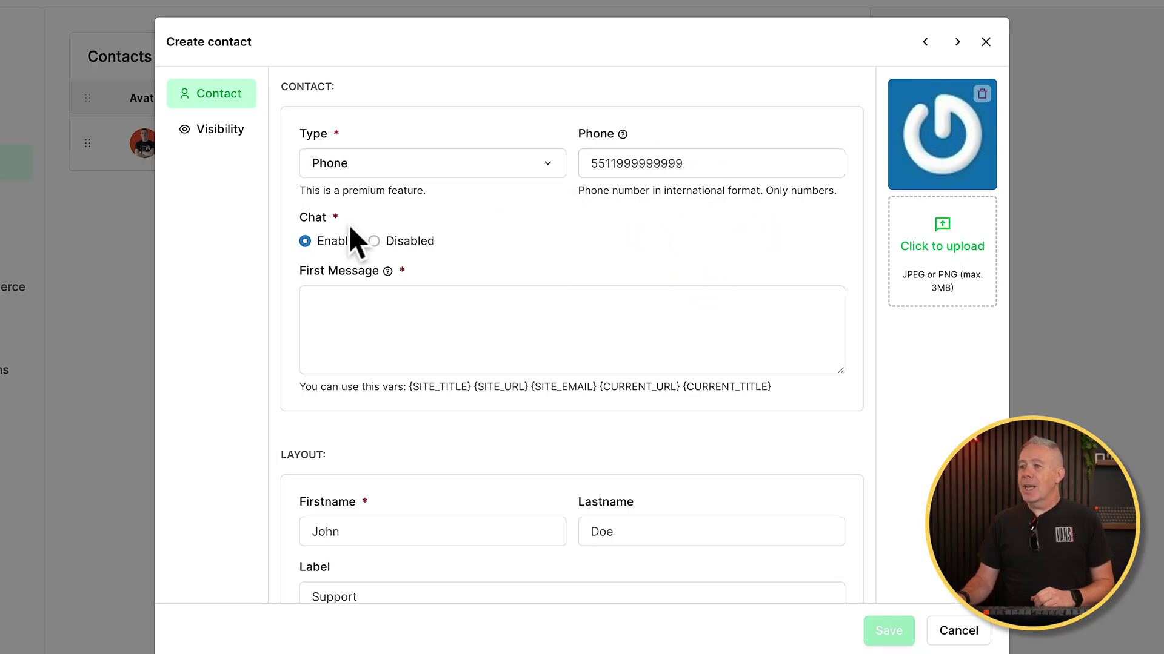
left_click(333, 294)
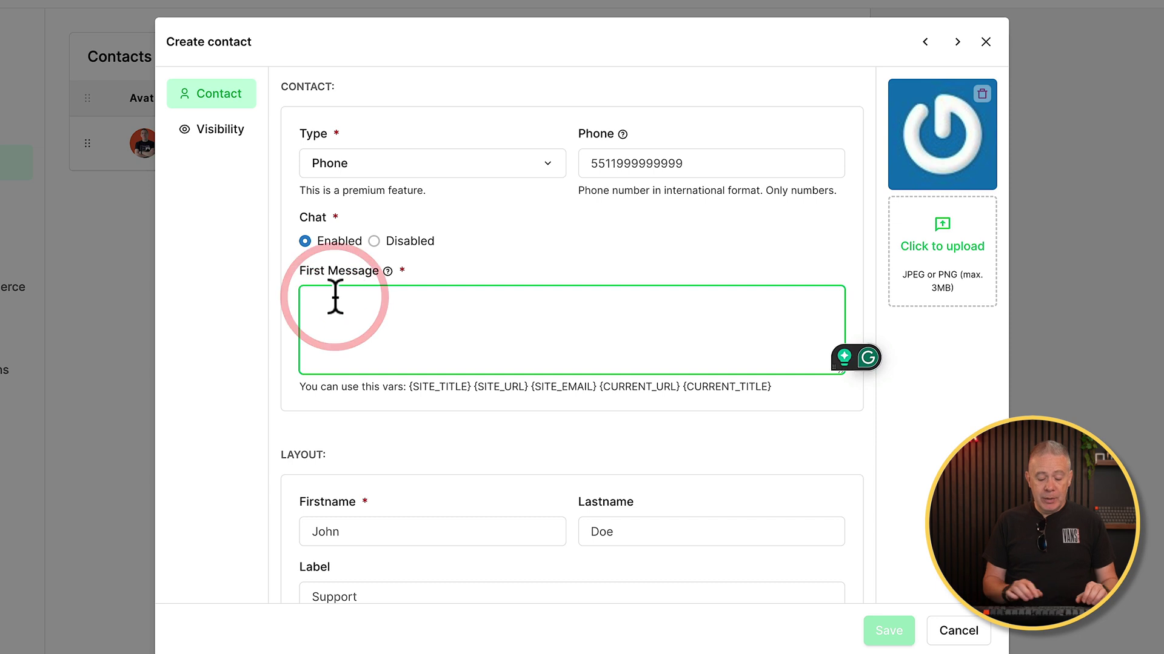
type("Do you have a problem with your billing?")
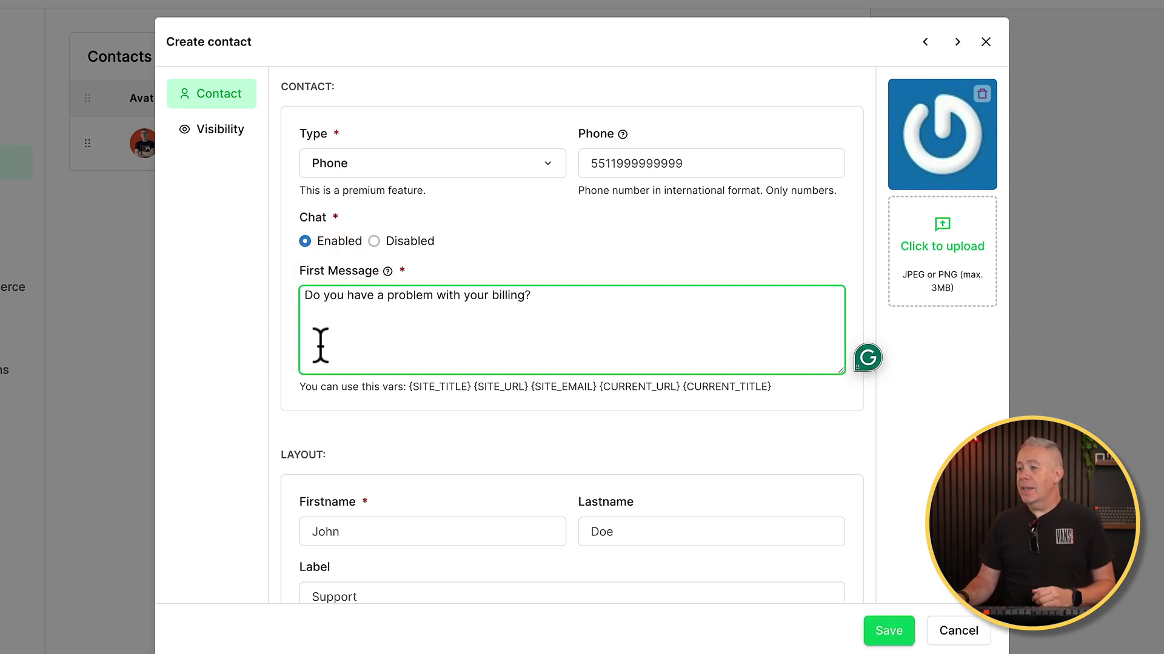
scroll(372, 474, "down", 4)
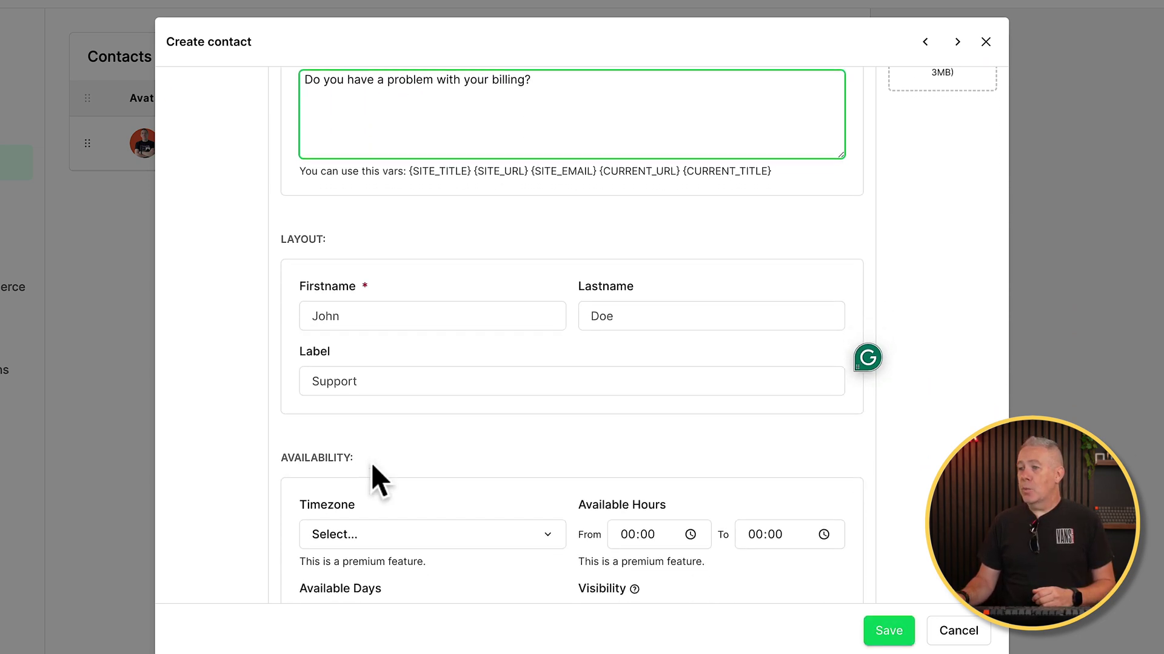
Fill in the contact's first and last name and label it Billing & Accounts
left_click(363, 315)
type("Alter")
key("Tab")
type("Ego")
left_click(330, 384)
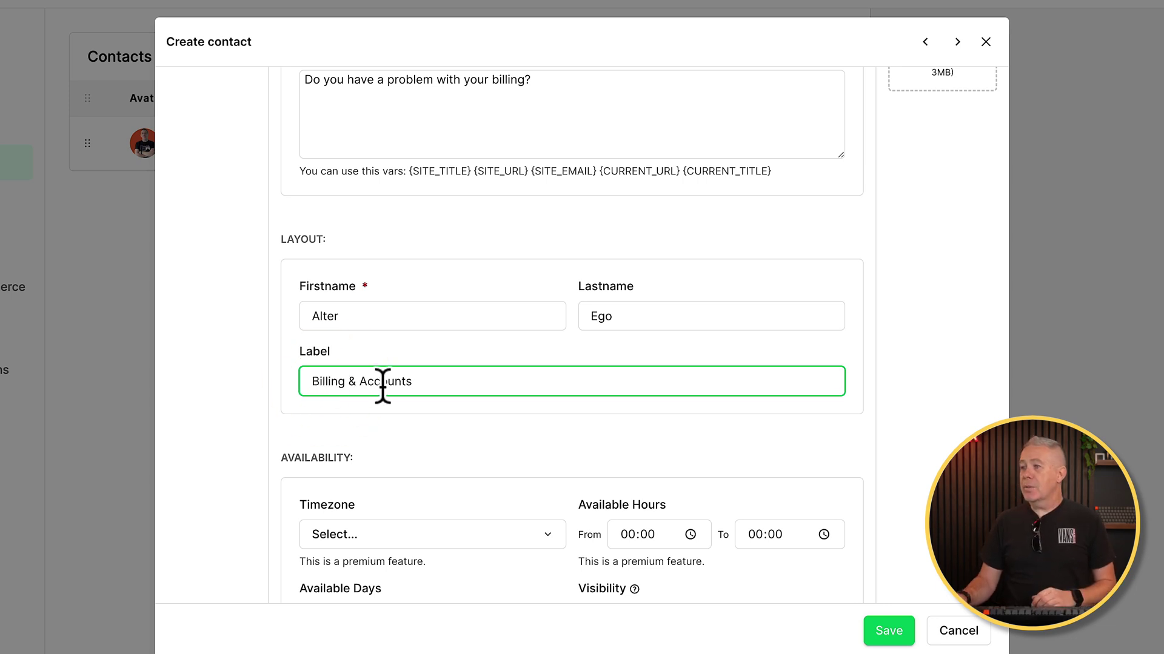
scroll(511, 479, "down", 2)
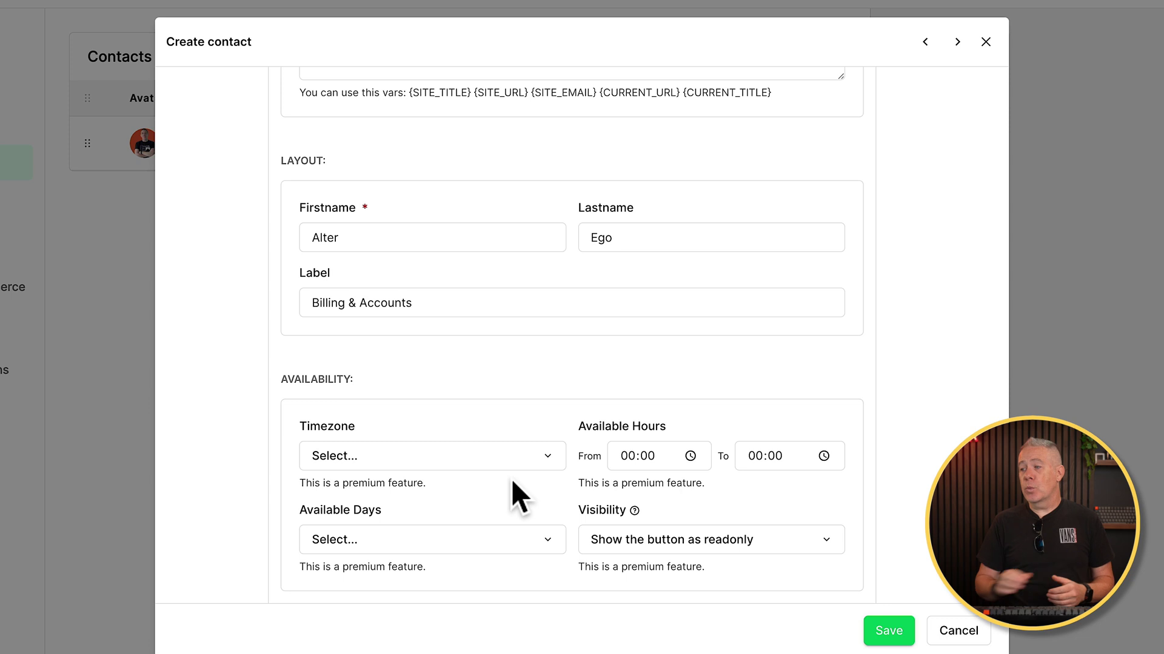
Set the contact's timezone to GMT with availability from 08:00 to 17:00
left_click(507, 461)
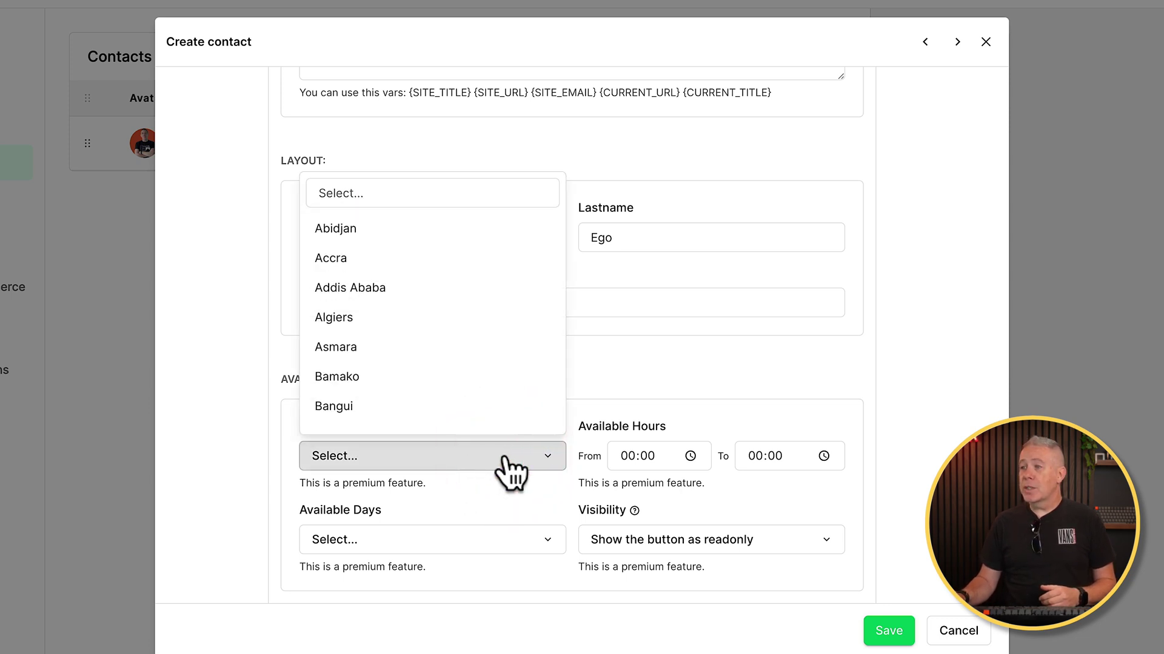
left_click(408, 188)
type("gmt")
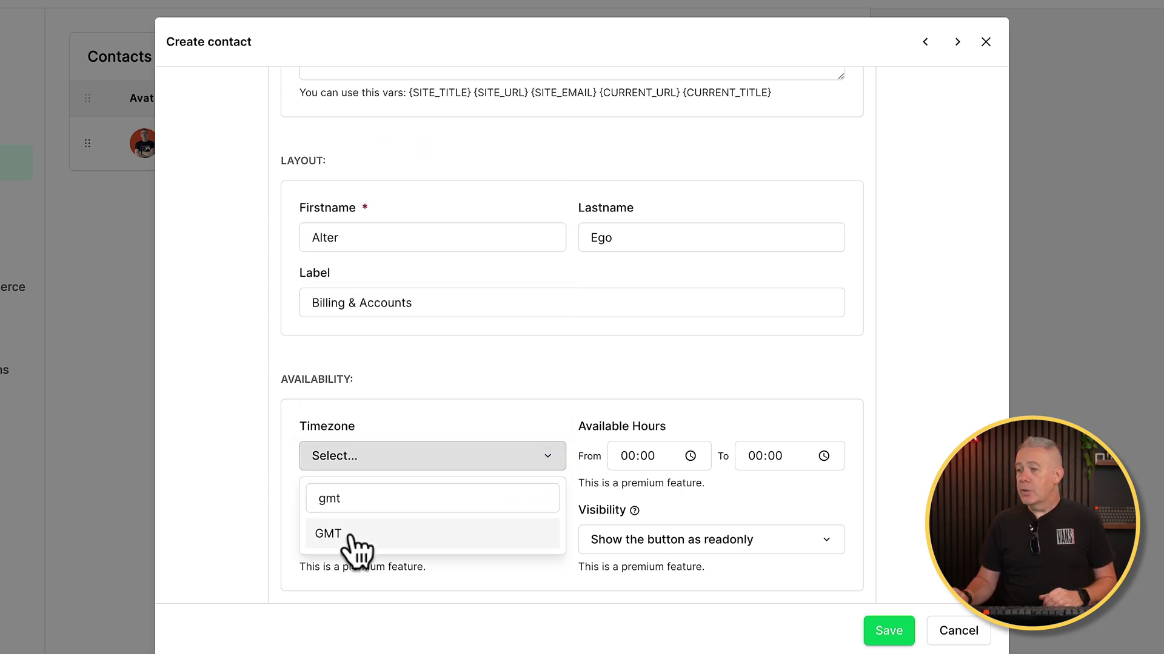
left_click(351, 534)
left_click(634, 455)
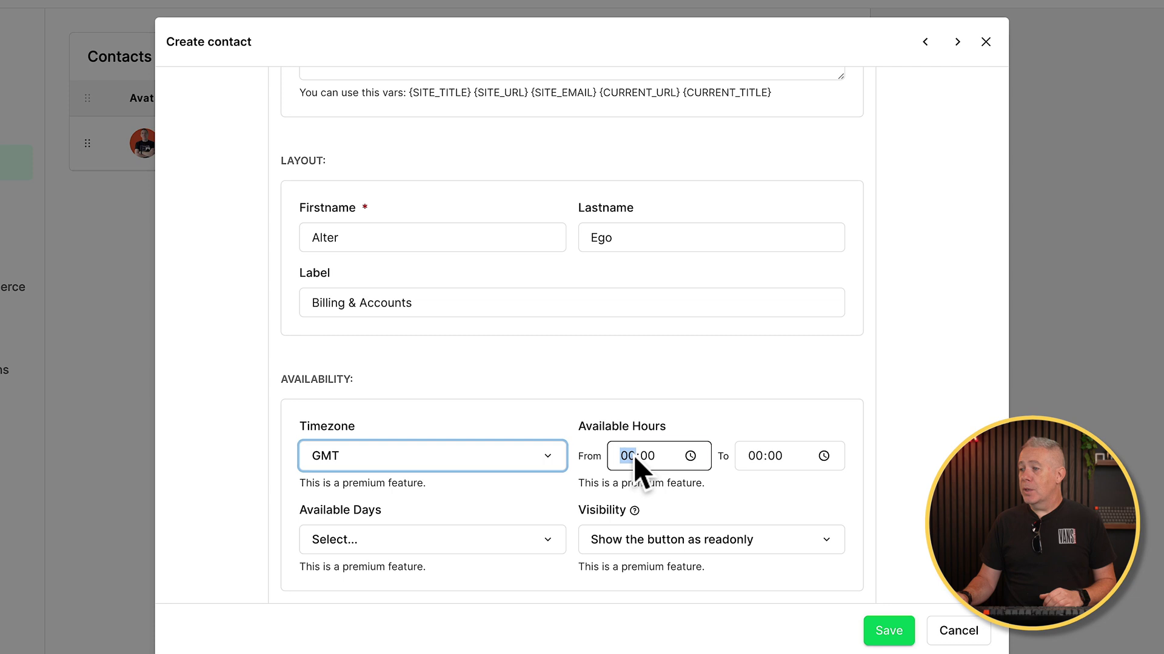
left_click(634, 455)
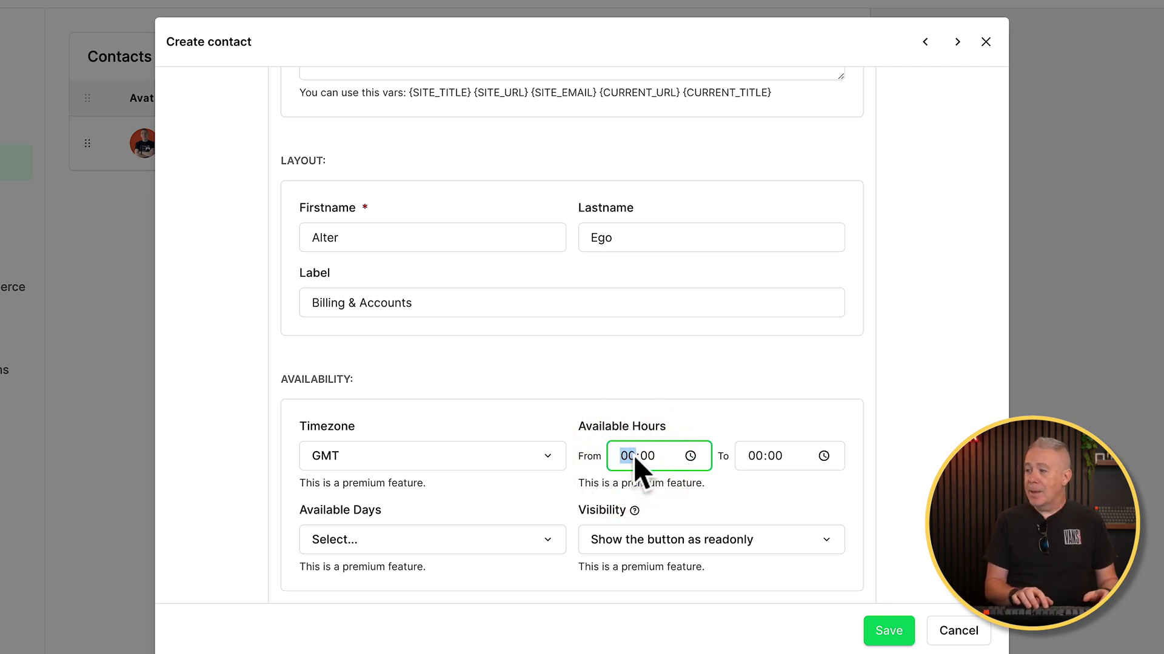
type("8")
left_click(753, 456)
type("1")
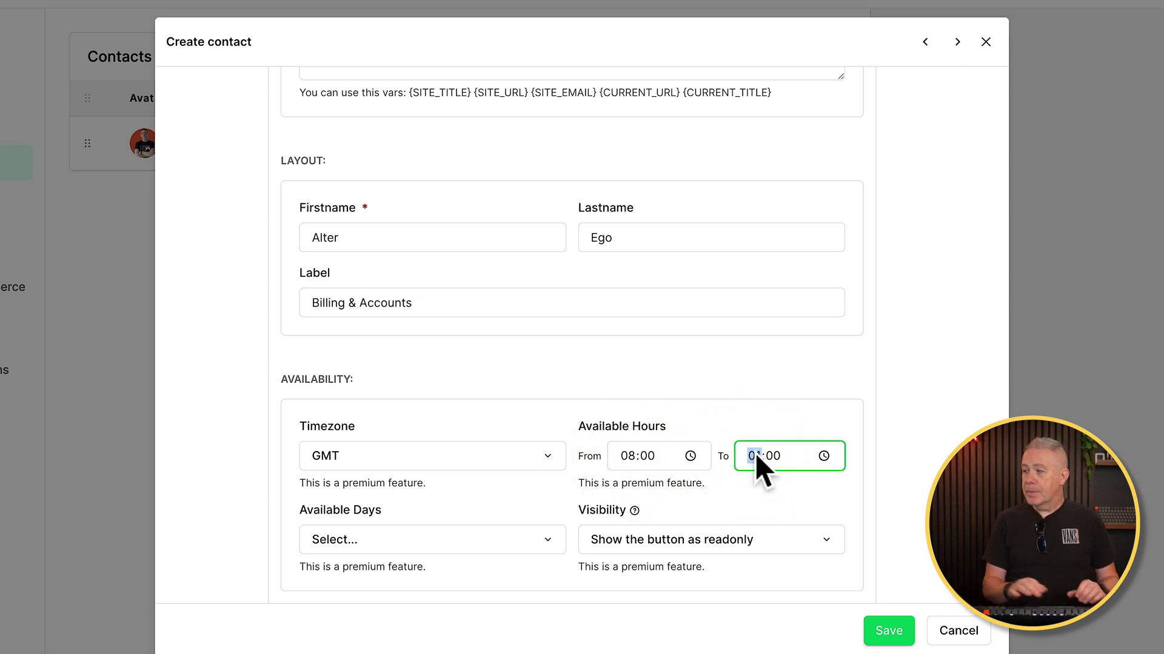
type("7")
Make the contact available on Sunday, Monday and Tuesday, then save it
left_click(416, 540)
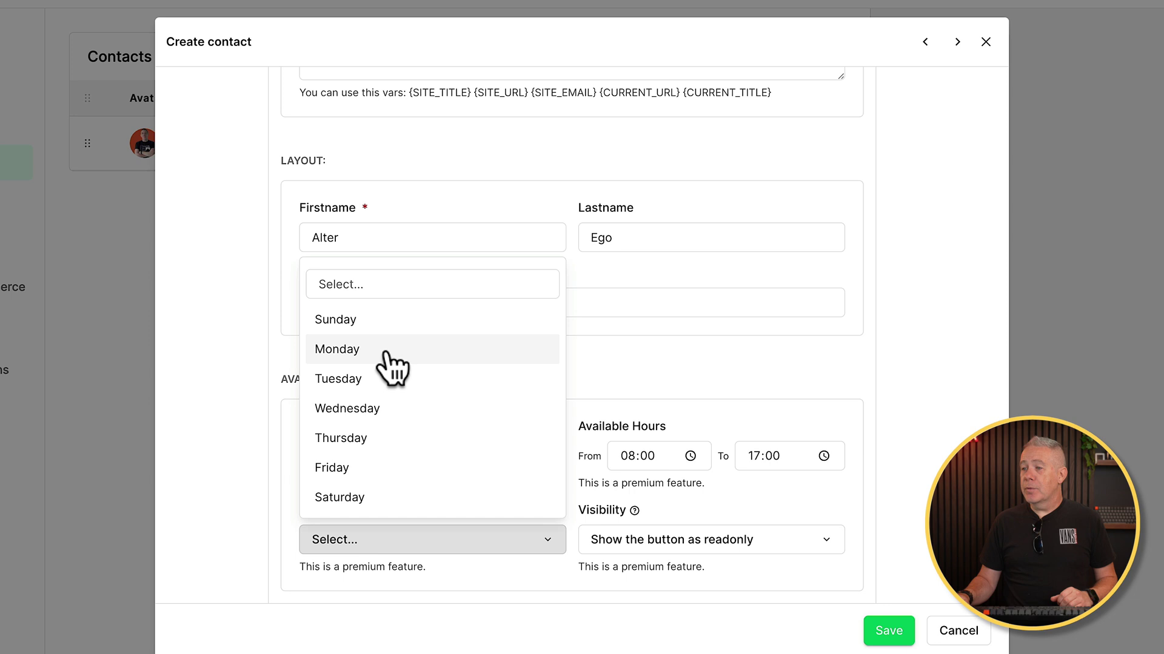
left_click(385, 316)
left_click(418, 549)
left_click(386, 348)
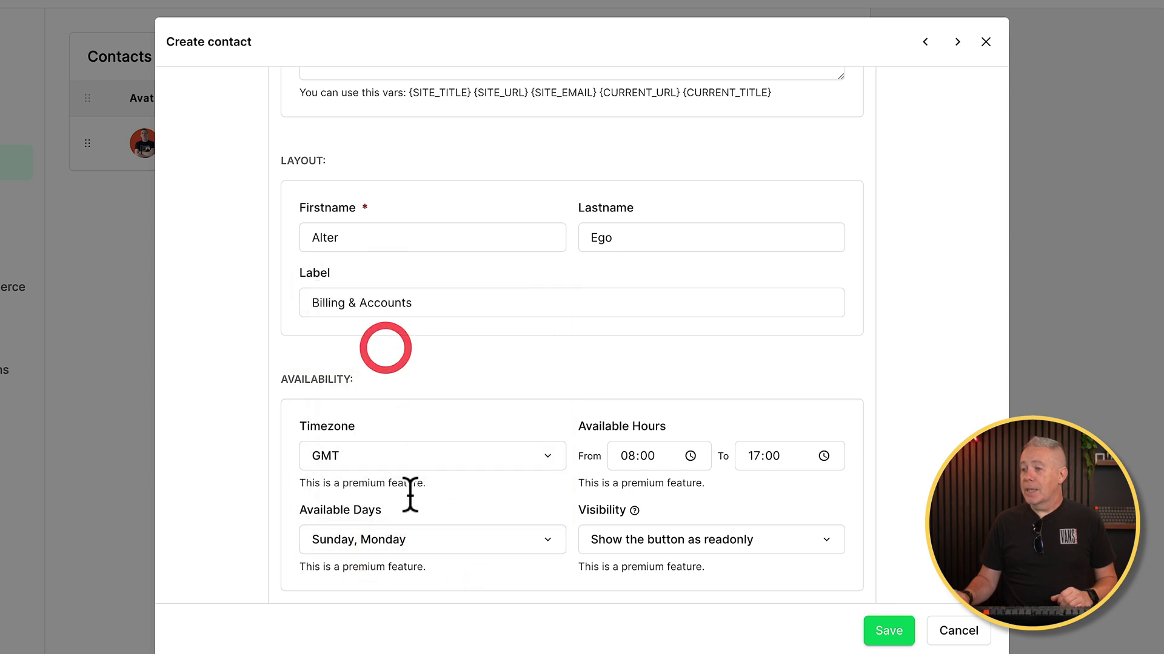
left_click(414, 540)
left_click(390, 376)
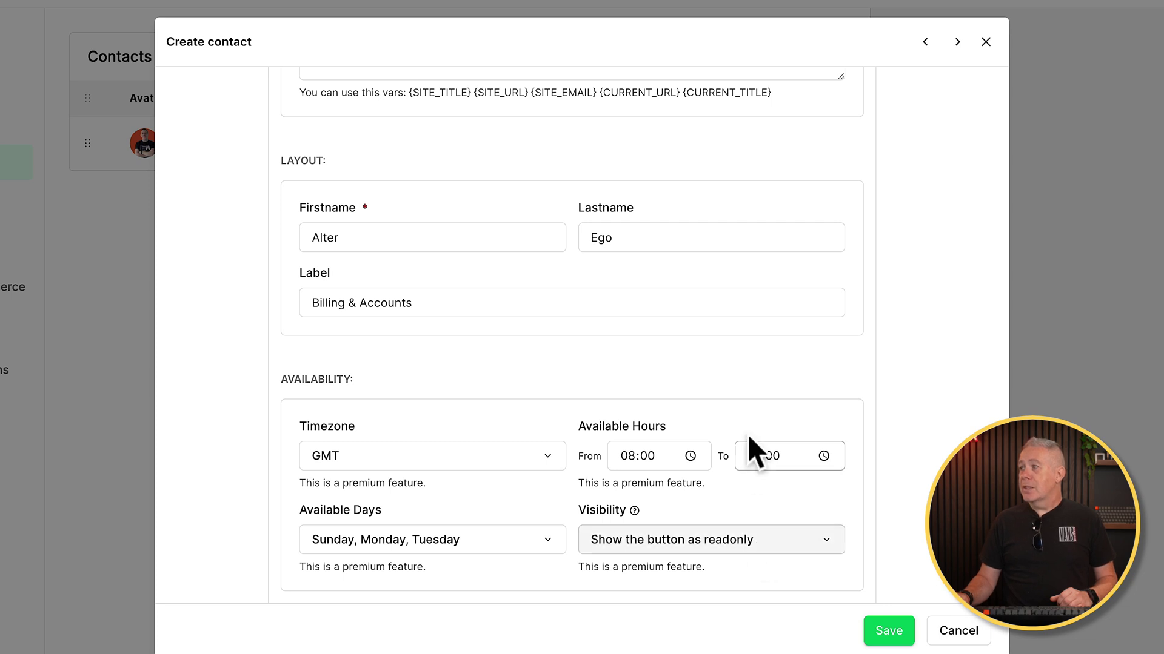
scroll(750, 438, "up", 5)
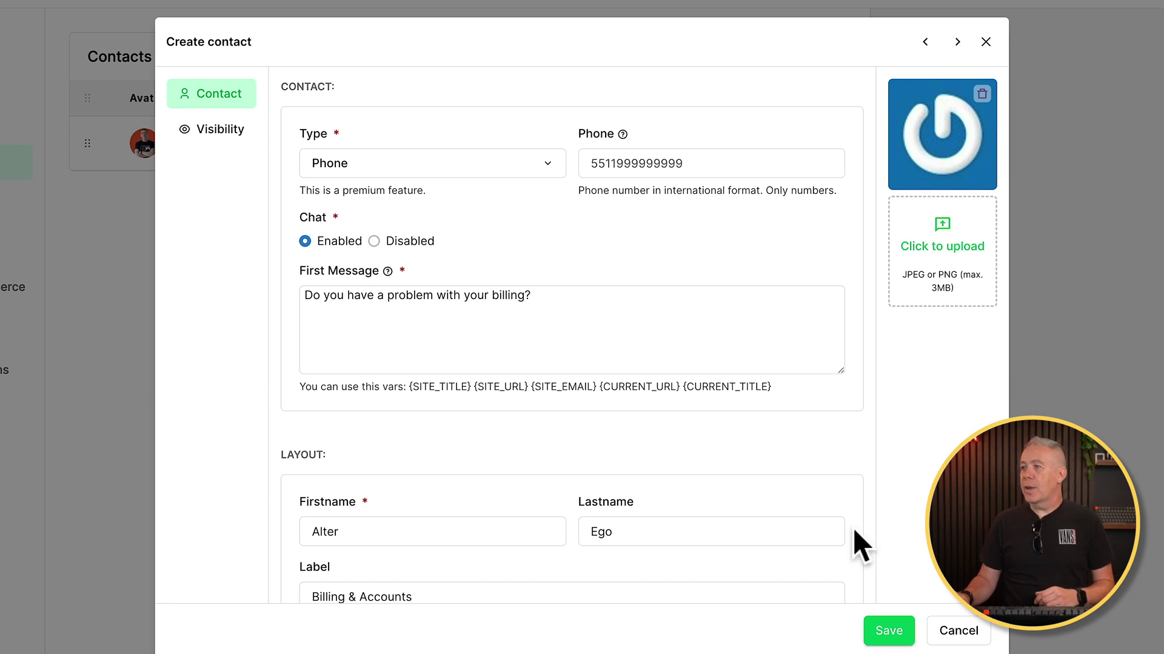
left_click(891, 632)
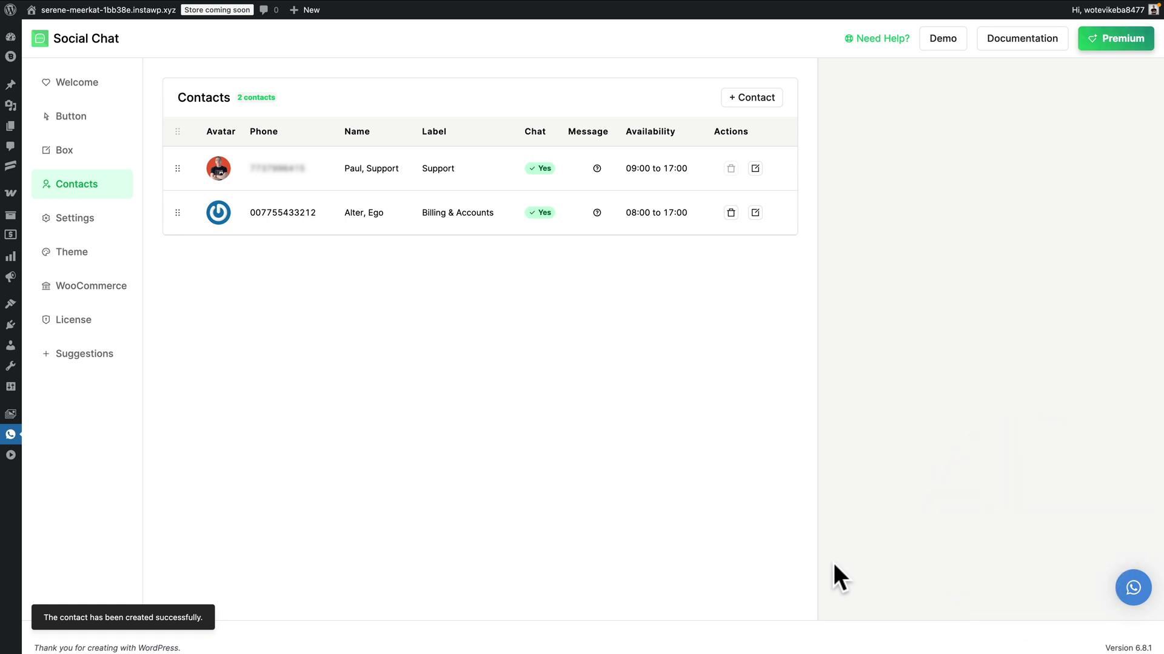
Open the storefront WhatsApp chat box and try the Billing & Accounts and Support contacts
left_click(1131, 588)
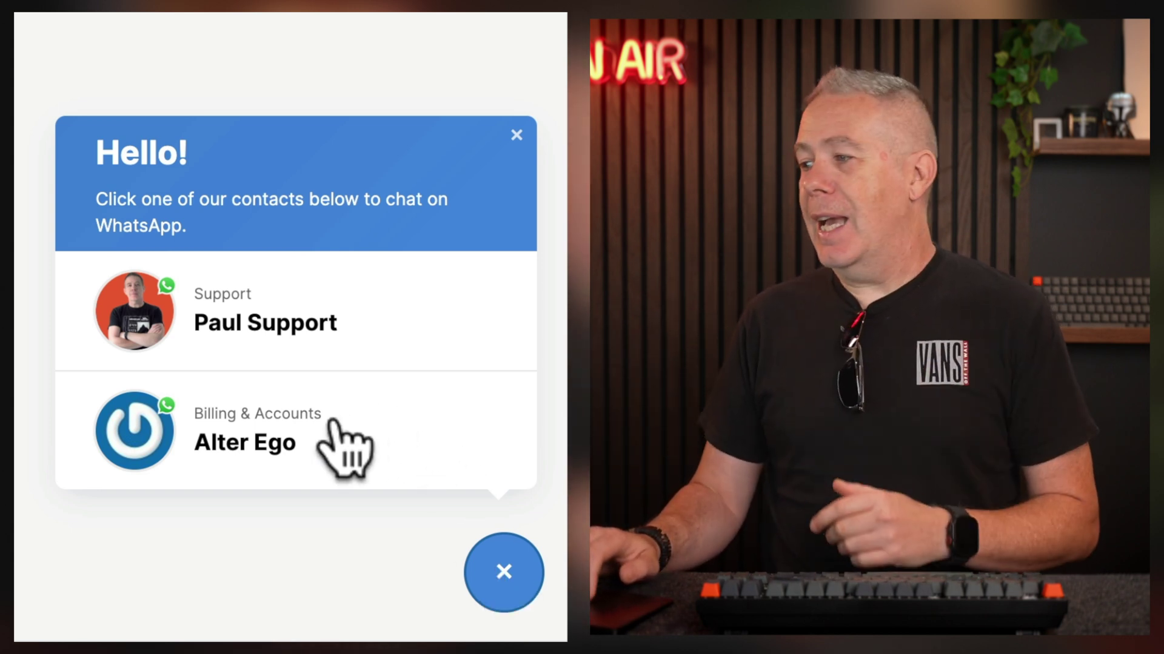
left_click(335, 422)
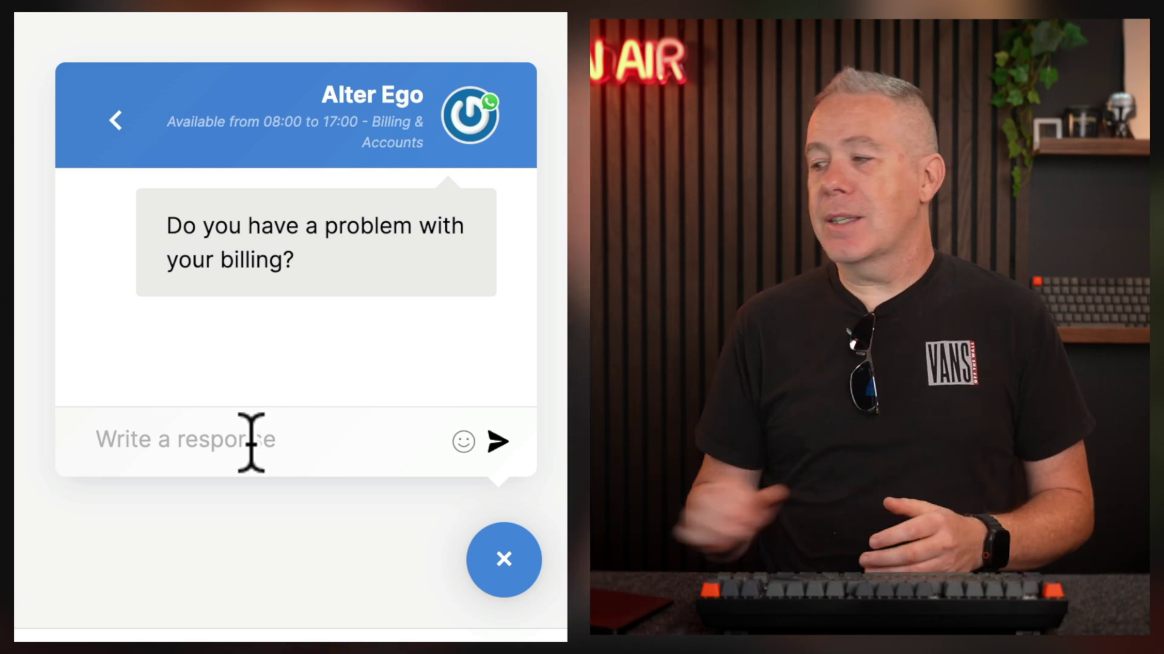
left_click(111, 124)
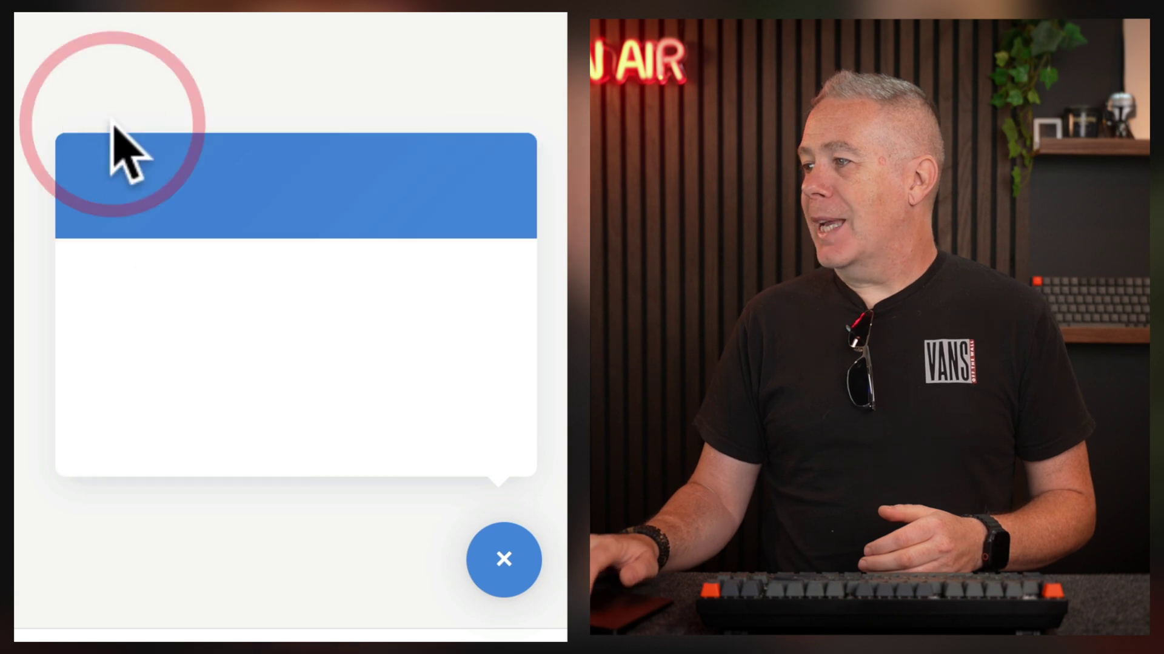
left_click(322, 314)
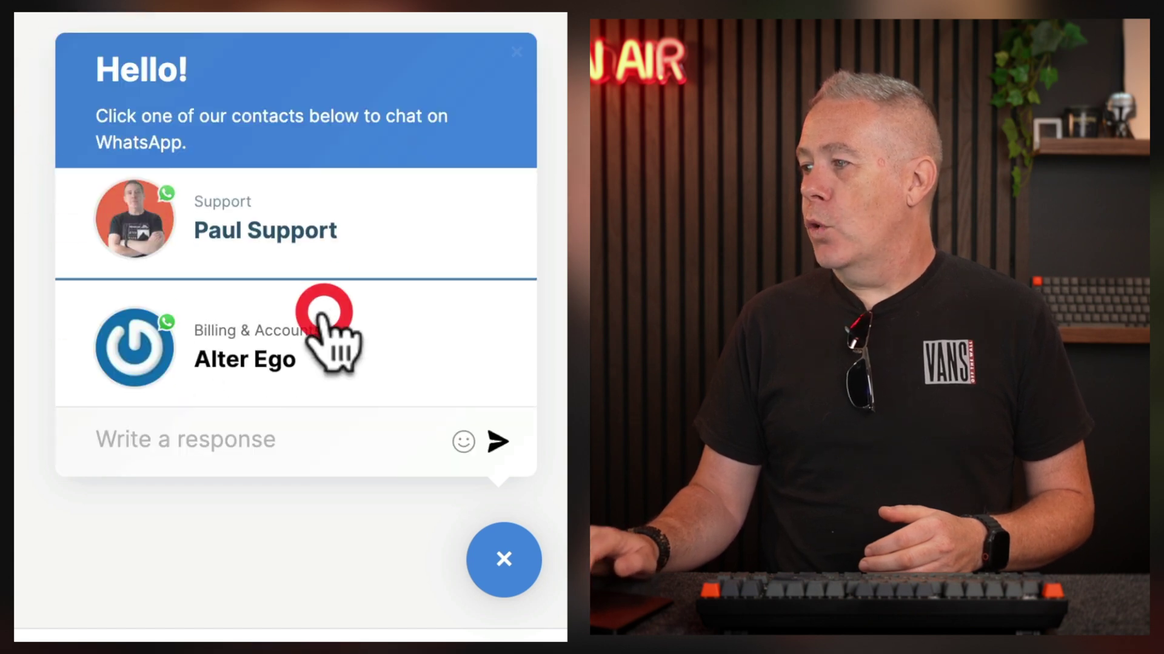